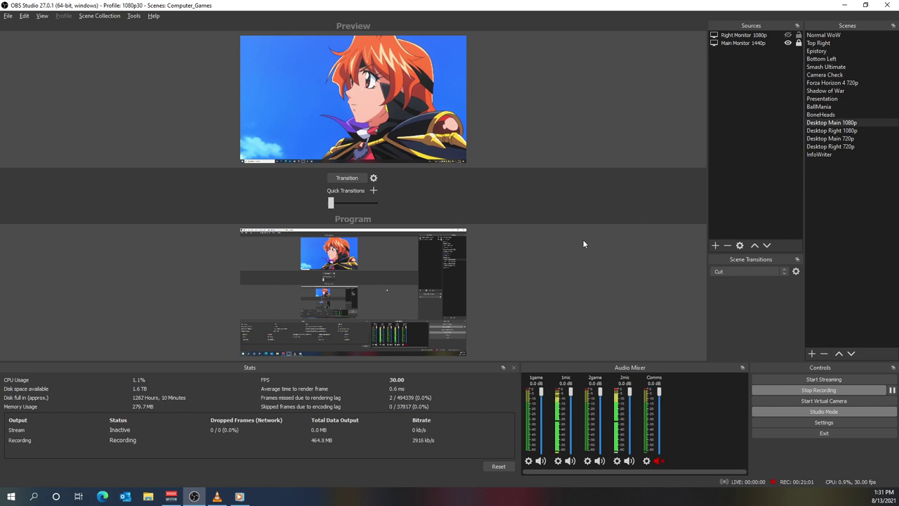
Examine the global audio devices in the OBS settings and the output and input devices in Windows Sound settings.
click(799, 423)
click(252, 160)
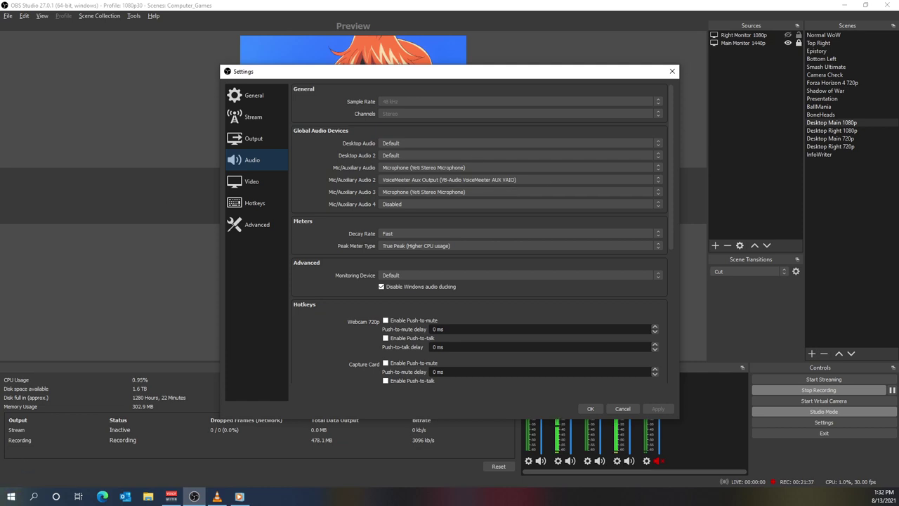
key(super+i)
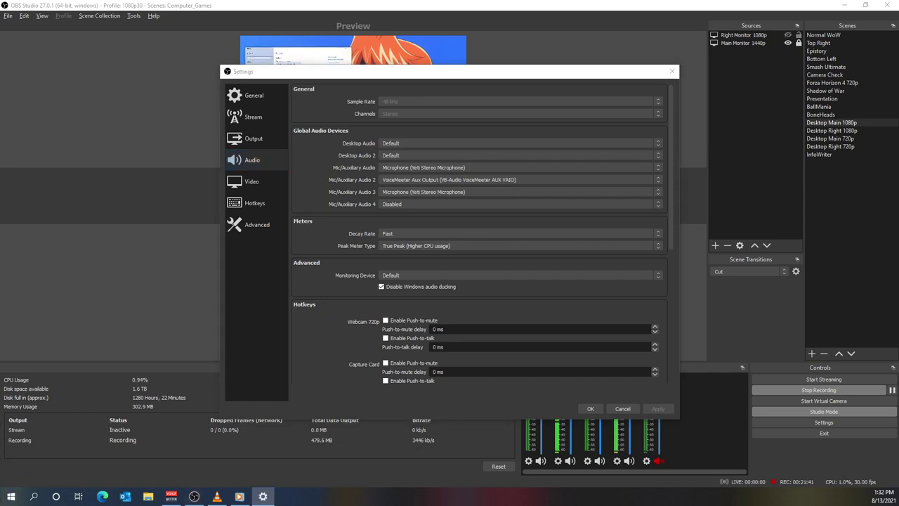
key(alt+Tab)
drag(141, 8, 449, 59)
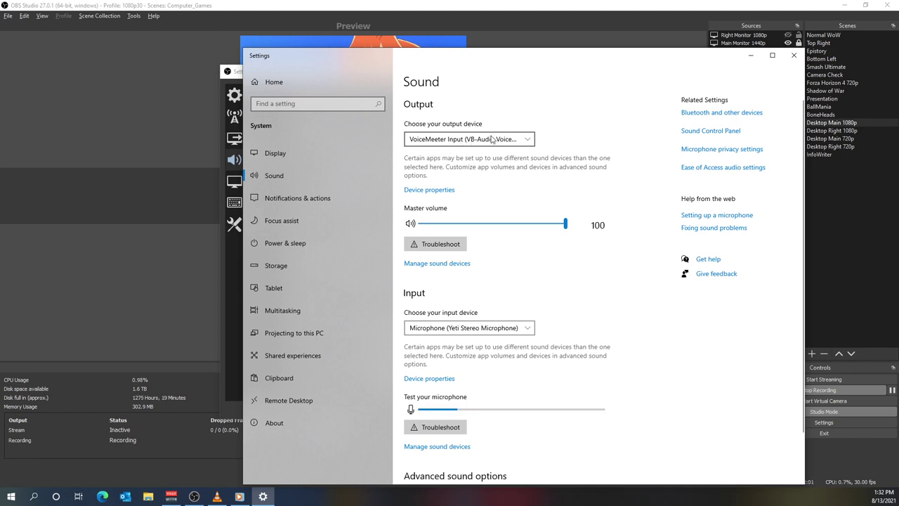
click(752, 54)
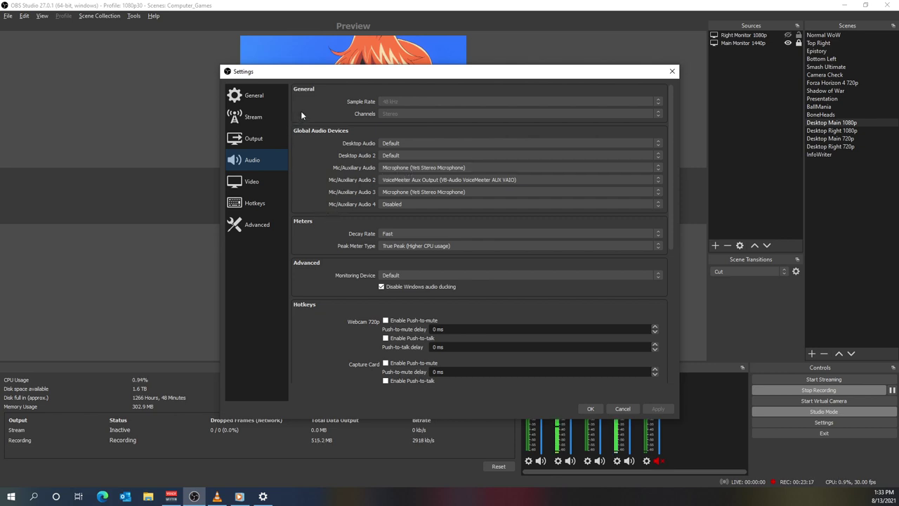
Review the streaming audio track, the recording audio tracks and the six track names in the Output settings, then close without changes.
click(253, 140)
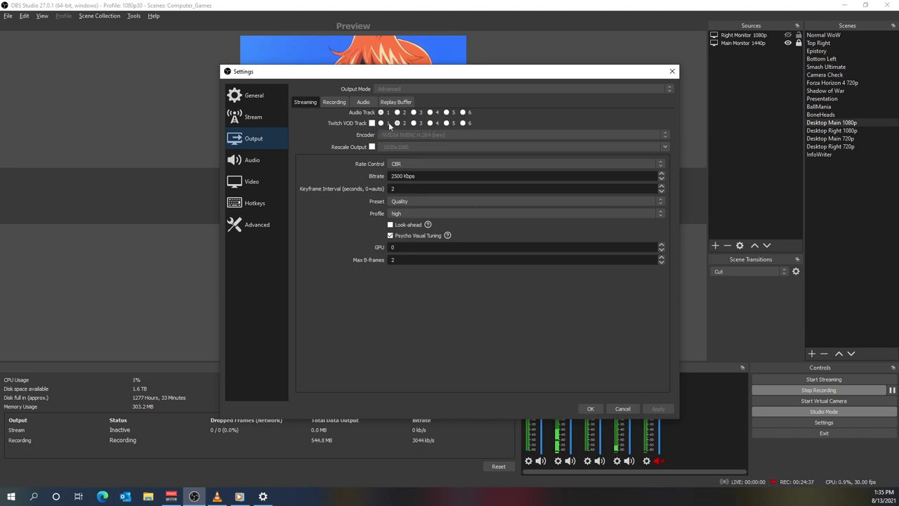
click(336, 103)
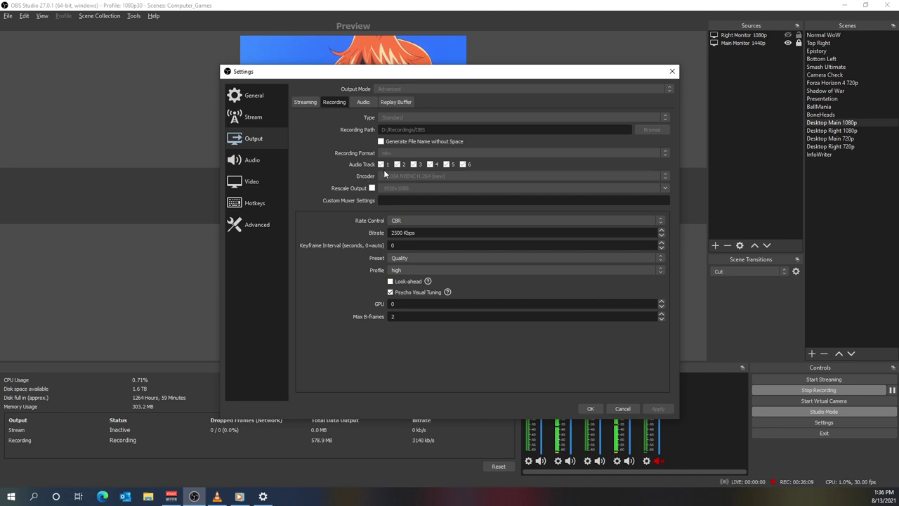
click(363, 102)
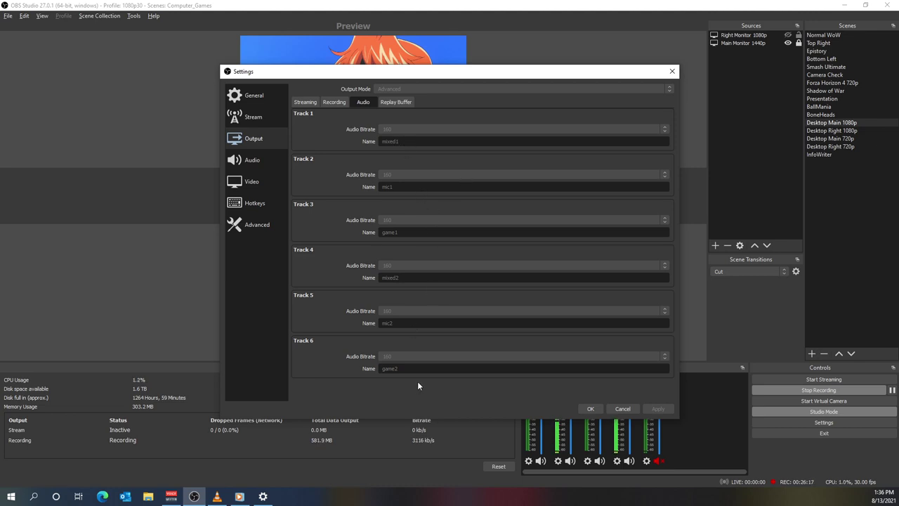
click(621, 409)
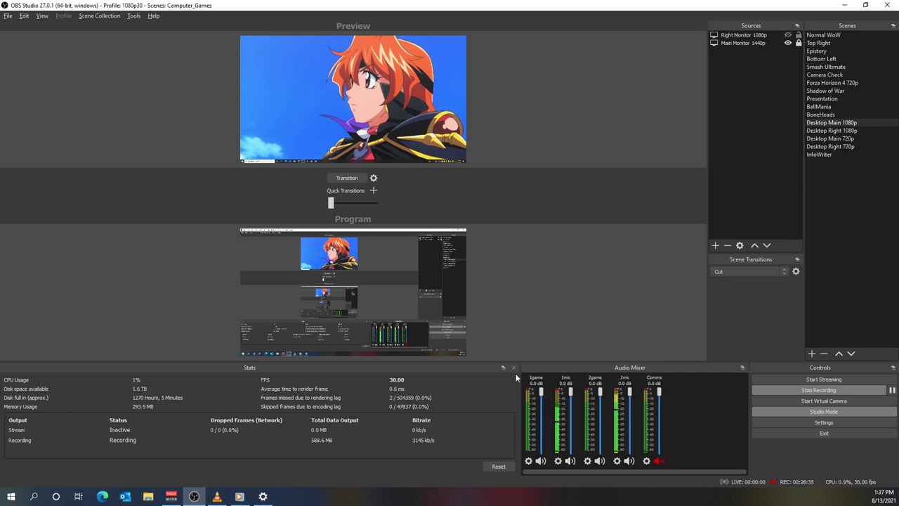
Examine the track assignments of all mixer sources in Advanced Audio Properties.
right_click(535, 383)
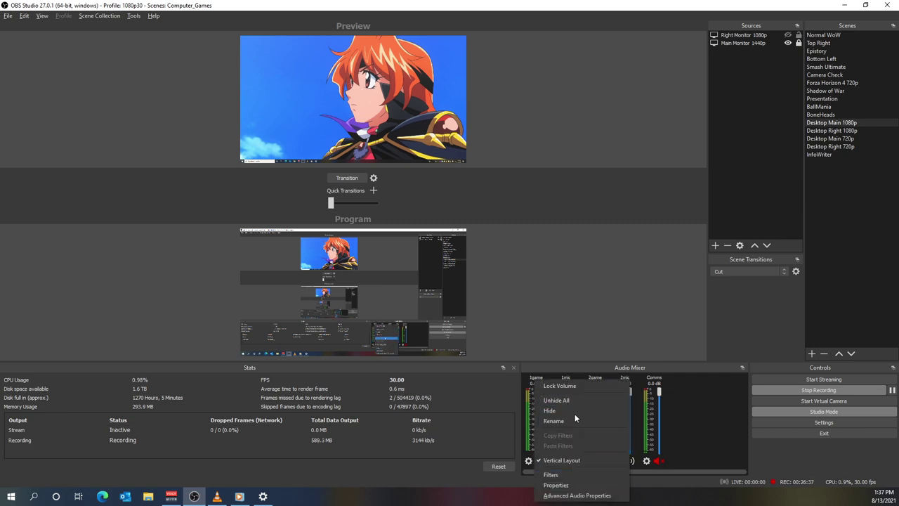
click(704, 416)
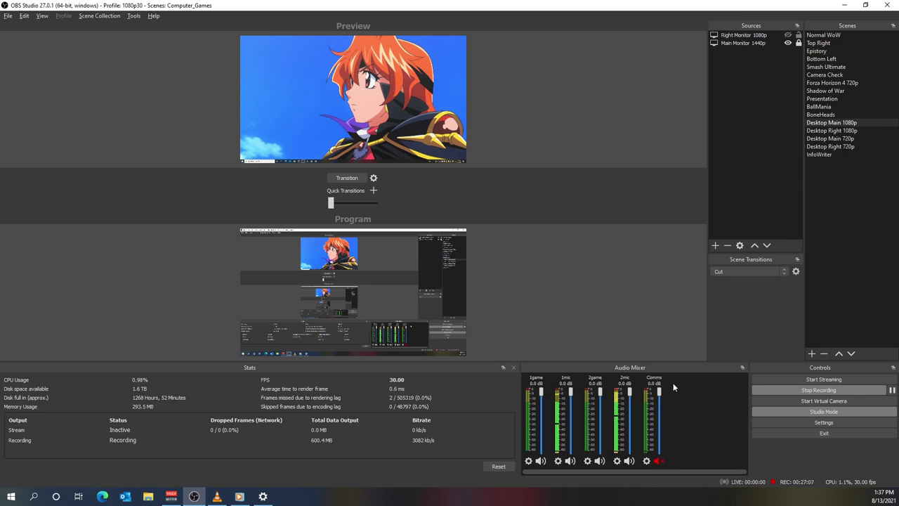
right_click(676, 418)
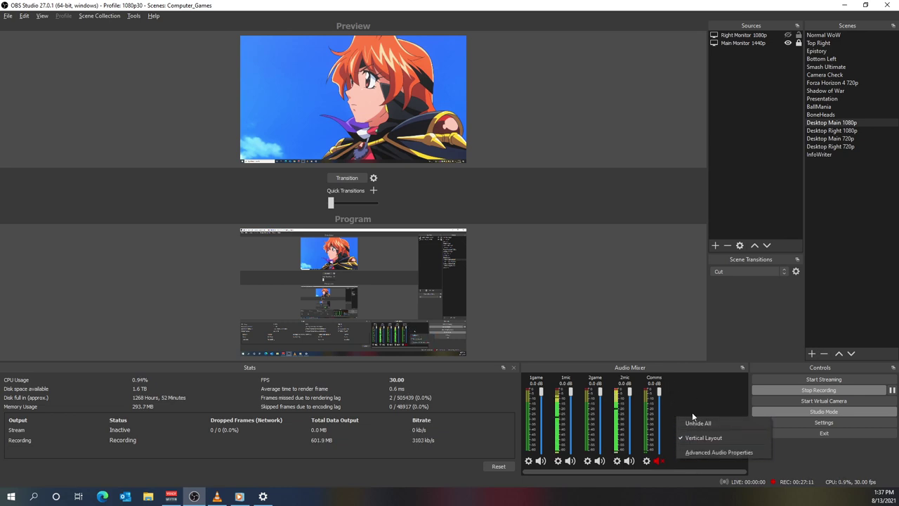
click(697, 453)
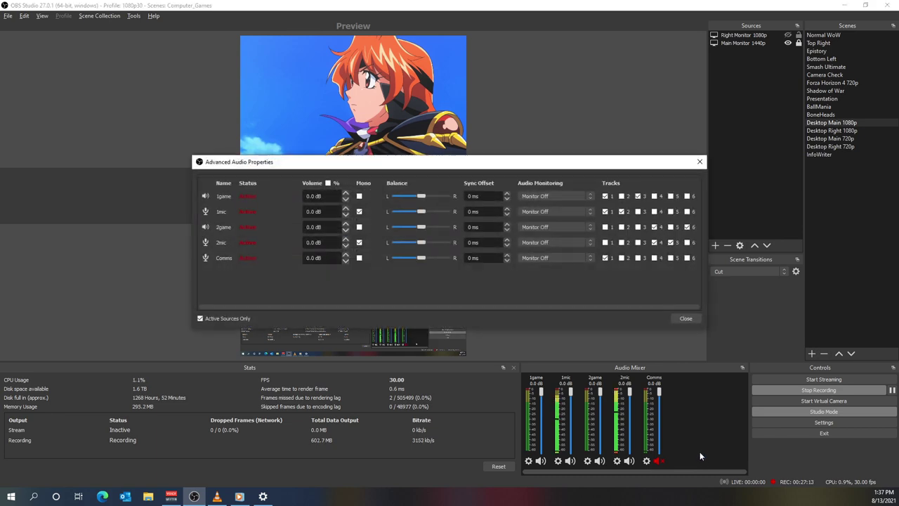
drag(551, 162, 532, 194)
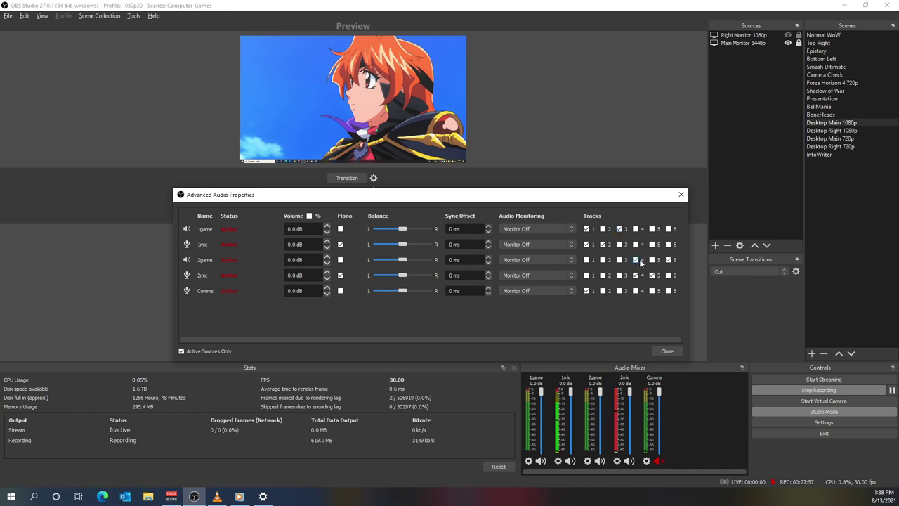
click(637, 261)
click(652, 290)
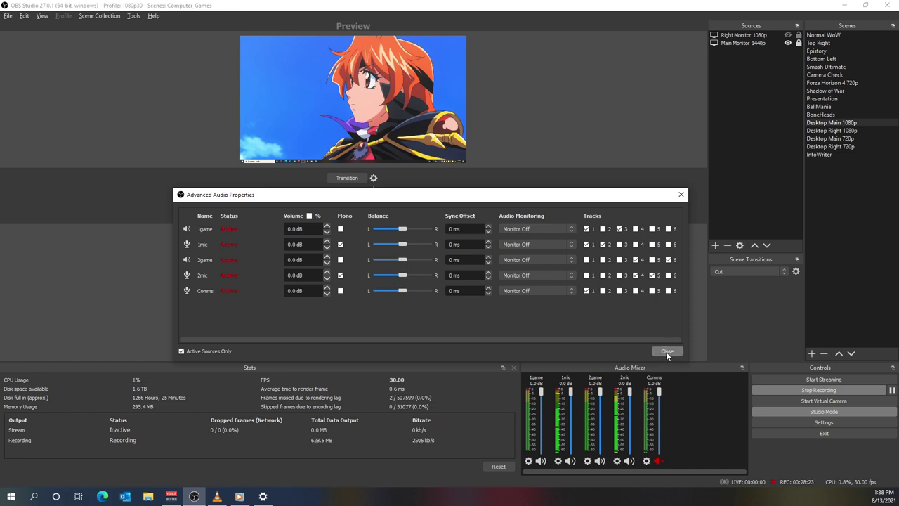
View the audio monitoring options for 1mic, leave monitoring off and close Advanced Audio Properties.
click(526, 244)
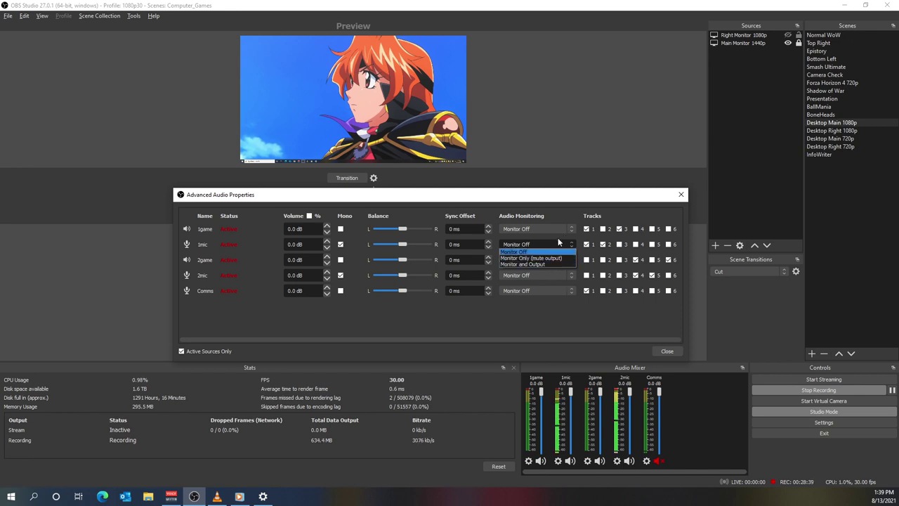
click(549, 239)
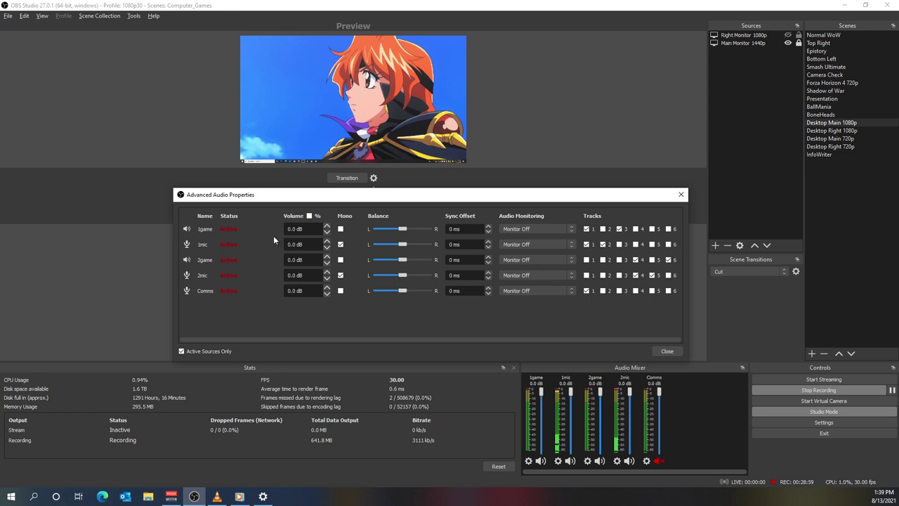
click(667, 352)
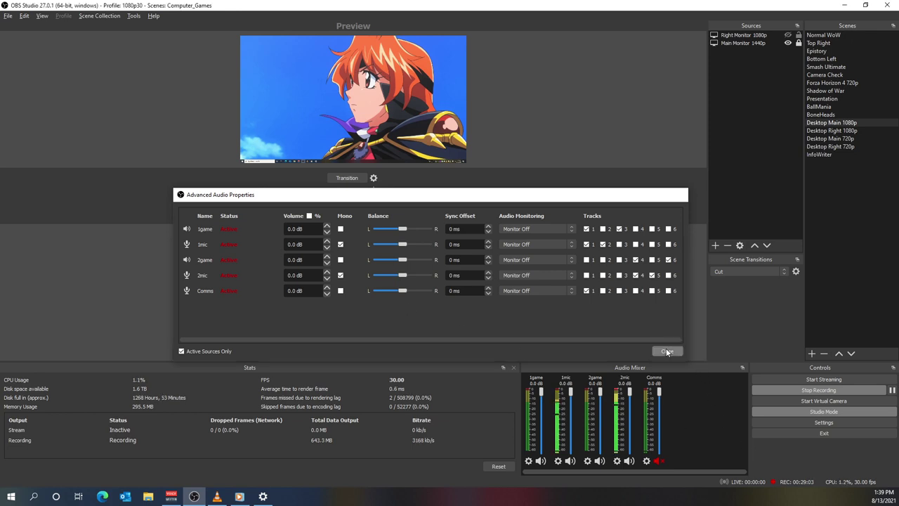
Look through the Advanced settings and check the monitoring device in the Audio settings, leaving everything as is.
click(808, 422)
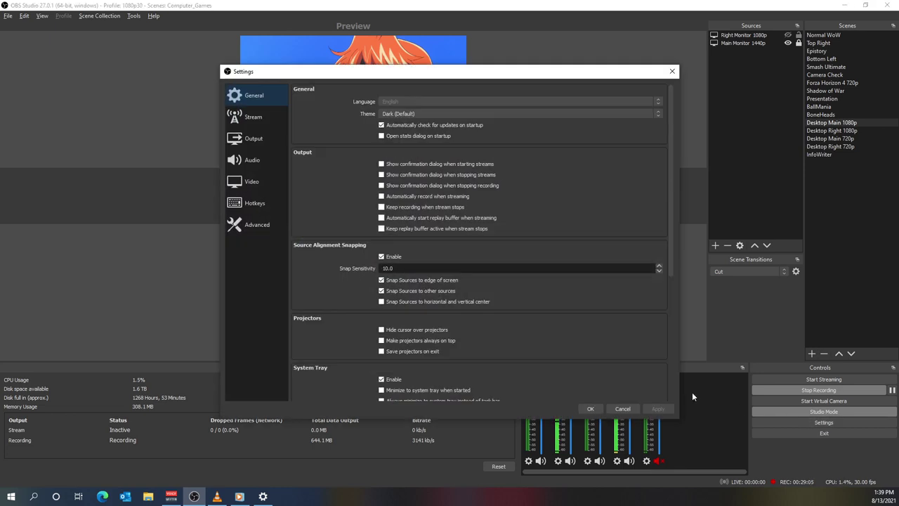
click(259, 226)
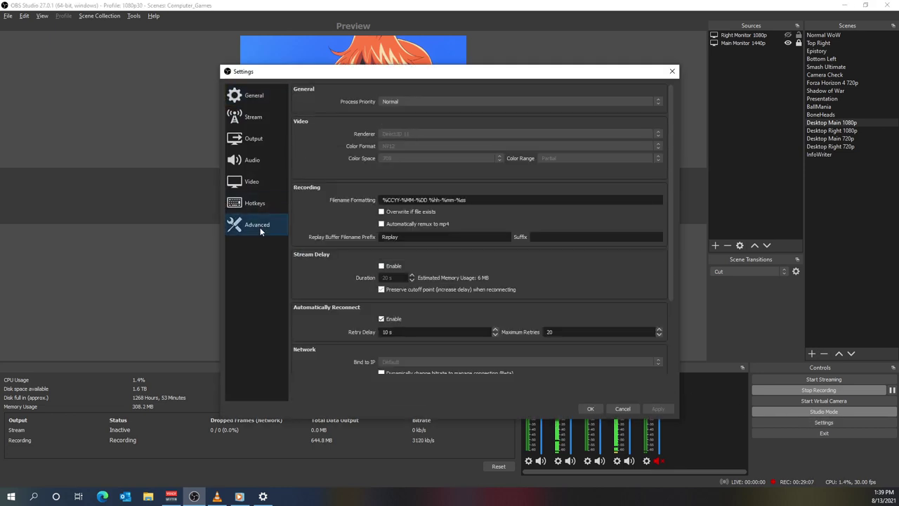
scroll(308, 259, down, 3)
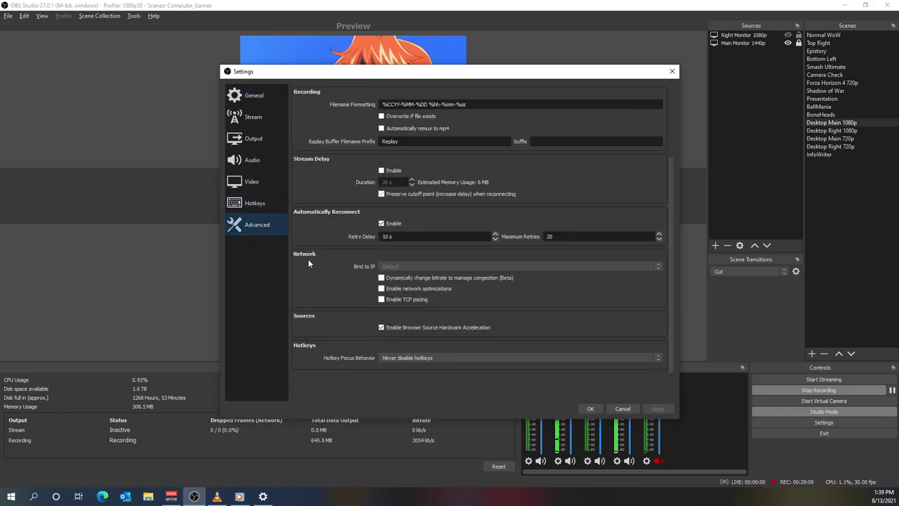
scroll(307, 259, up, 3)
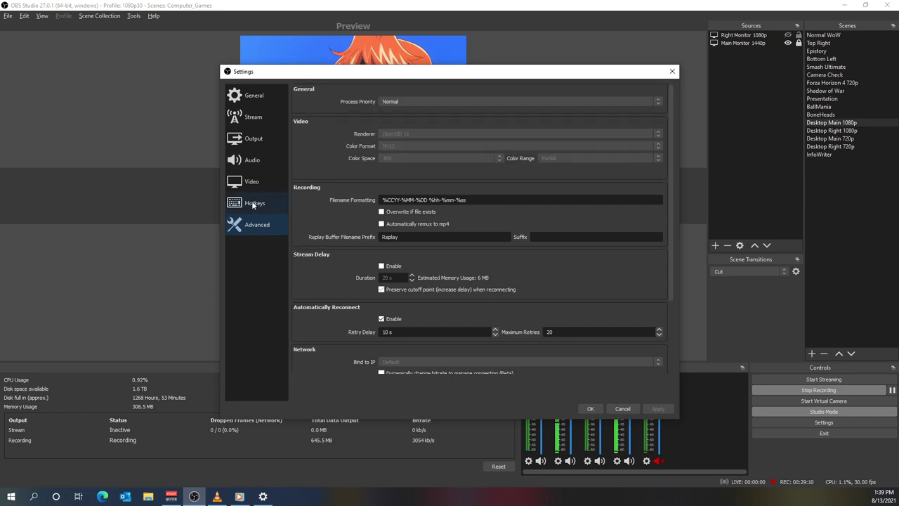
click(252, 161)
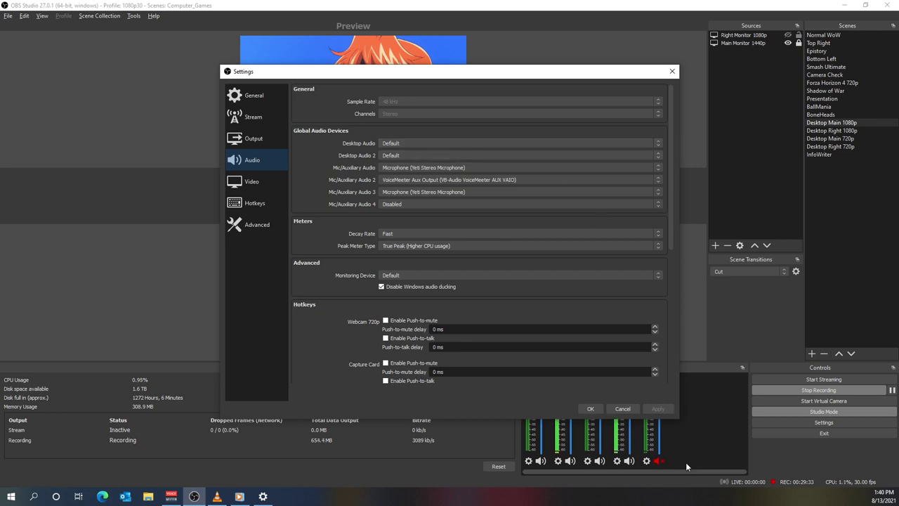
click(623, 409)
Reopen Advanced Audio Properties, examine the monitoring choices for 1mic, and close it without changing them.
right_click(695, 406)
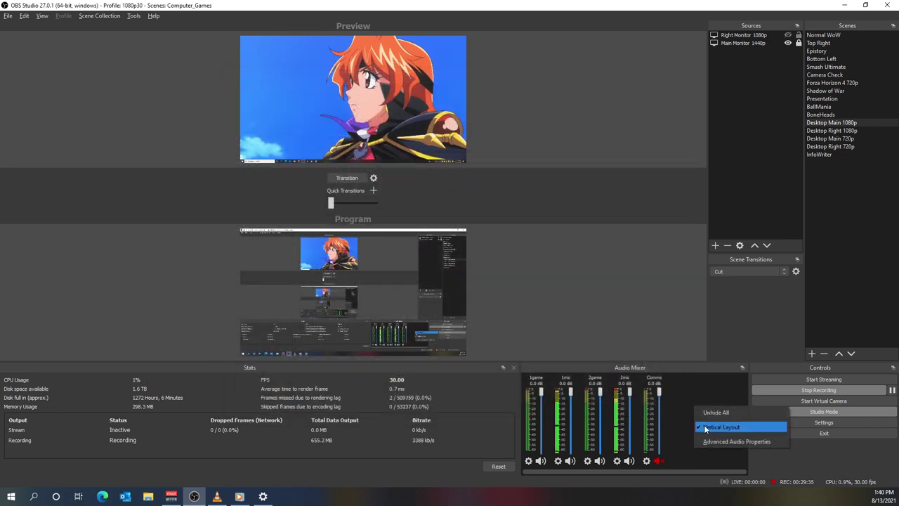
click(724, 440)
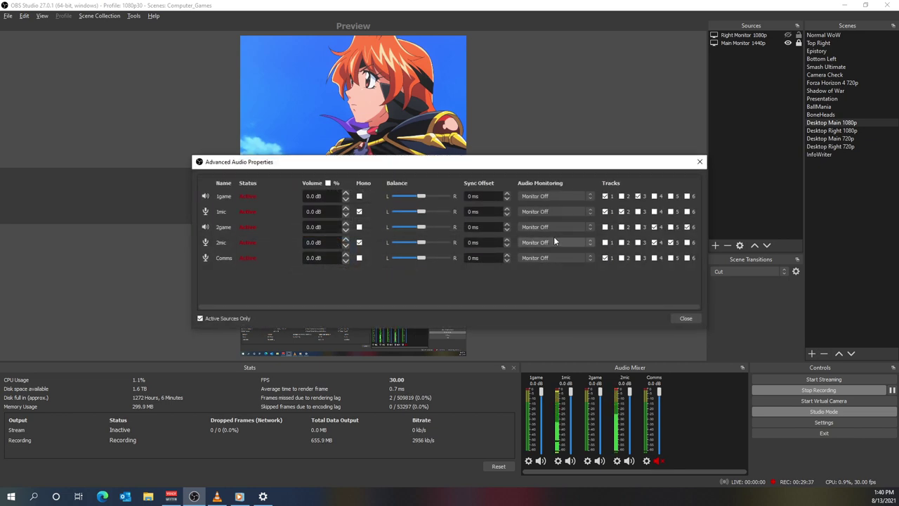
click(548, 213)
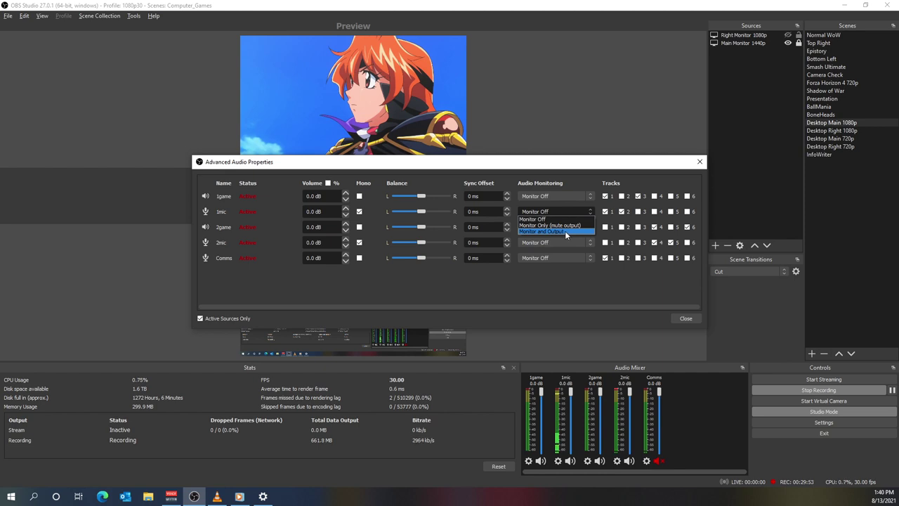
click(550, 295)
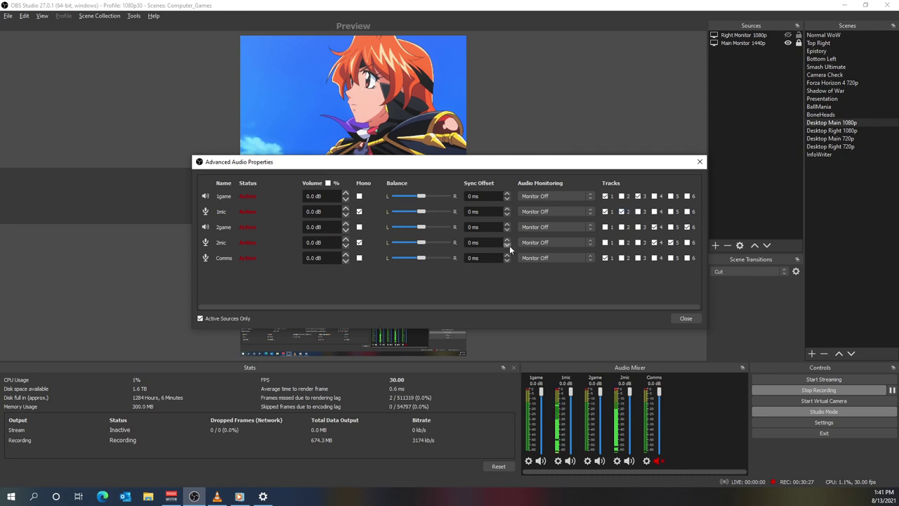
click(541, 217)
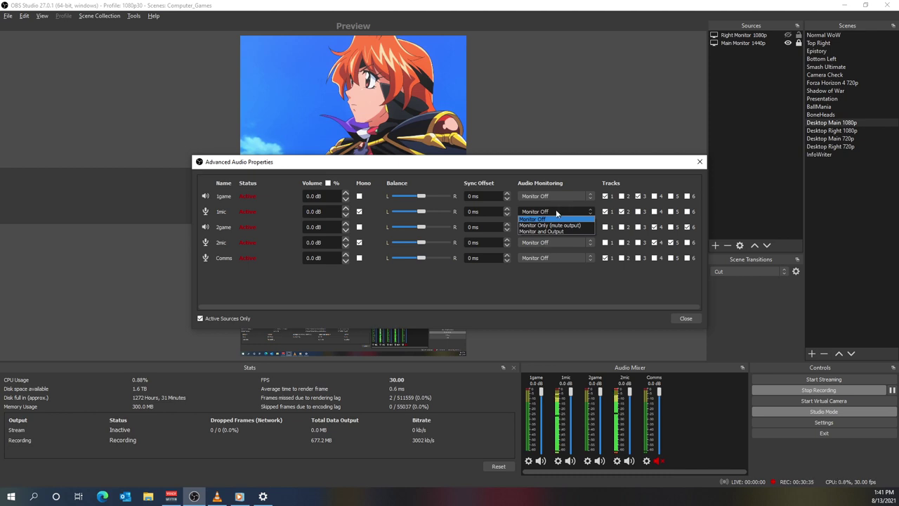
click(682, 322)
click(684, 321)
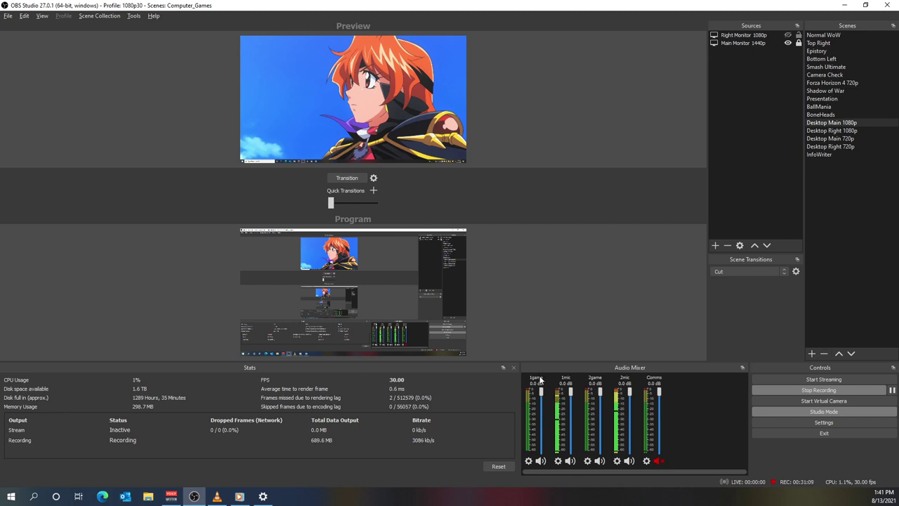
drag(541, 391, 545, 364)
Add a Compressor filter with its default name to the 1mic source.
click(559, 462)
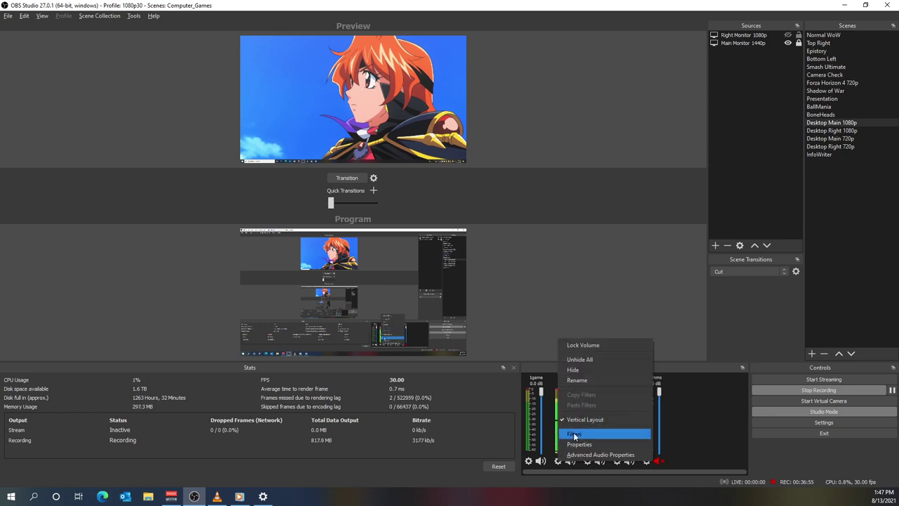
click(574, 434)
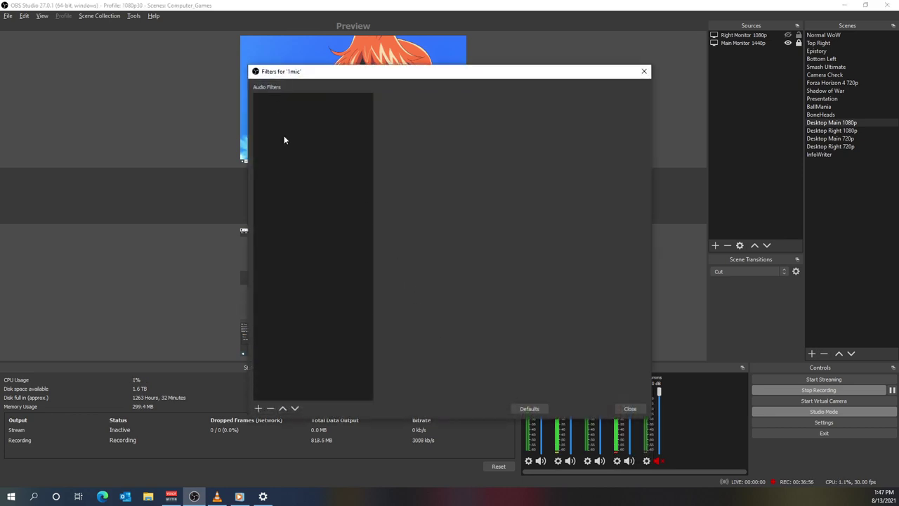
click(258, 407)
click(284, 414)
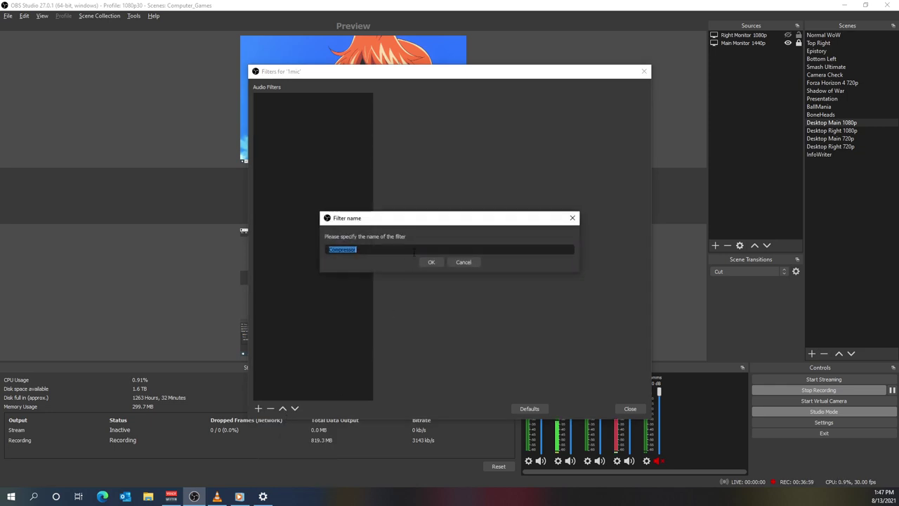
click(422, 263)
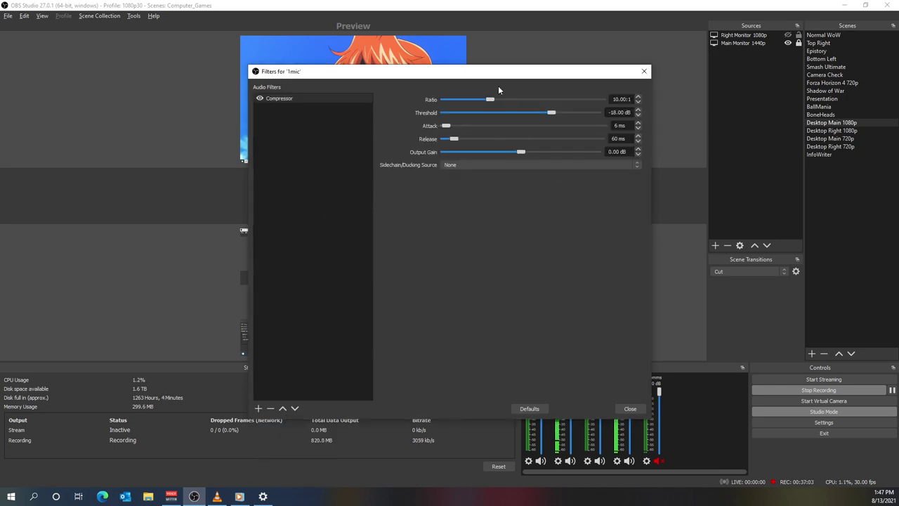
Set the 1mic compressor to a 4:1 ratio, -24 dB threshold and about 12 dB output gain, and close the filters.
drag(499, 72, 234, 134)
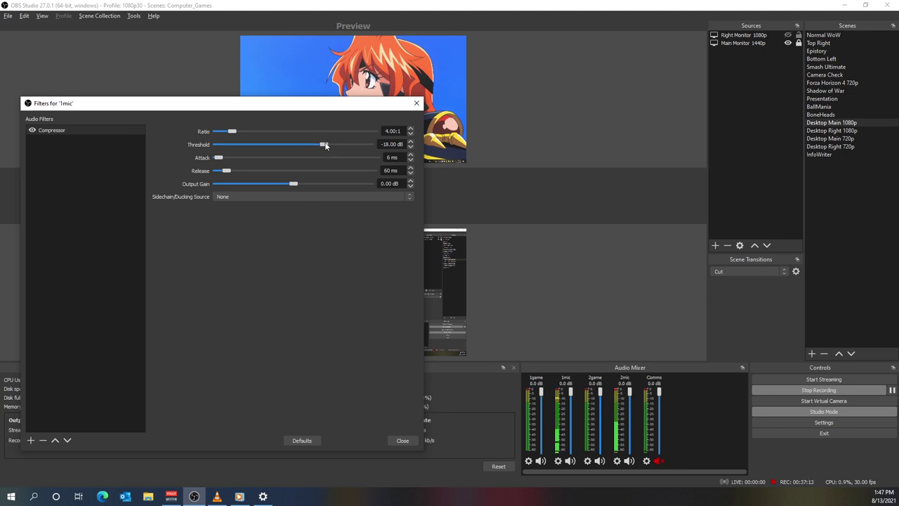
drag(325, 145, 308, 145)
drag(291, 185, 323, 187)
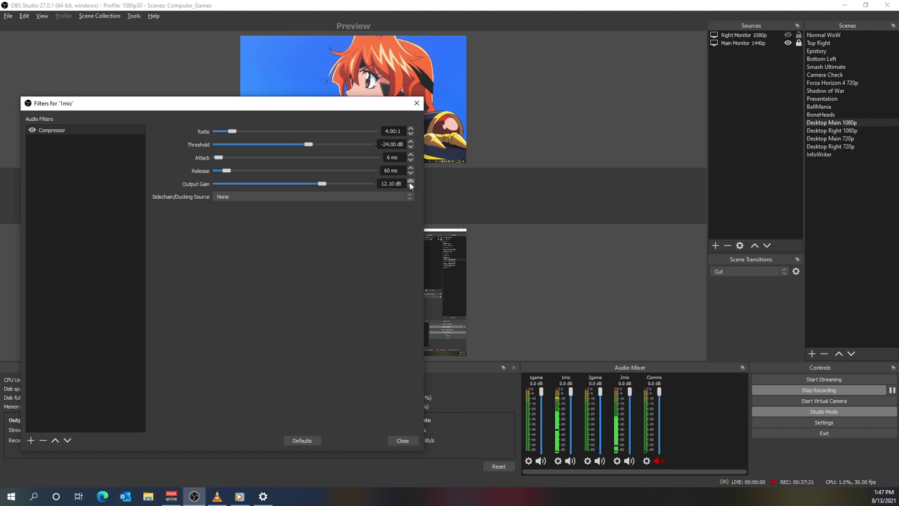
key(Escape)
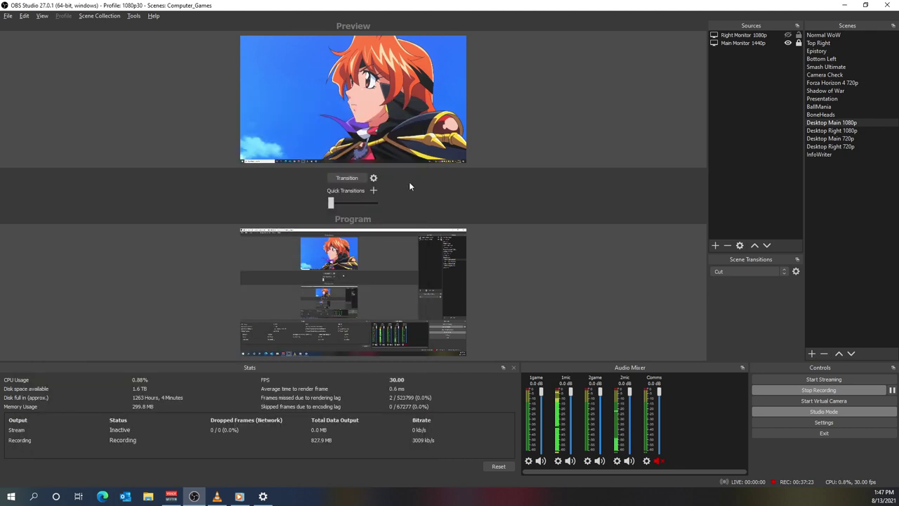
Open the filters of the 1mic source and add a Limiter filter with its default name.
click(559, 462)
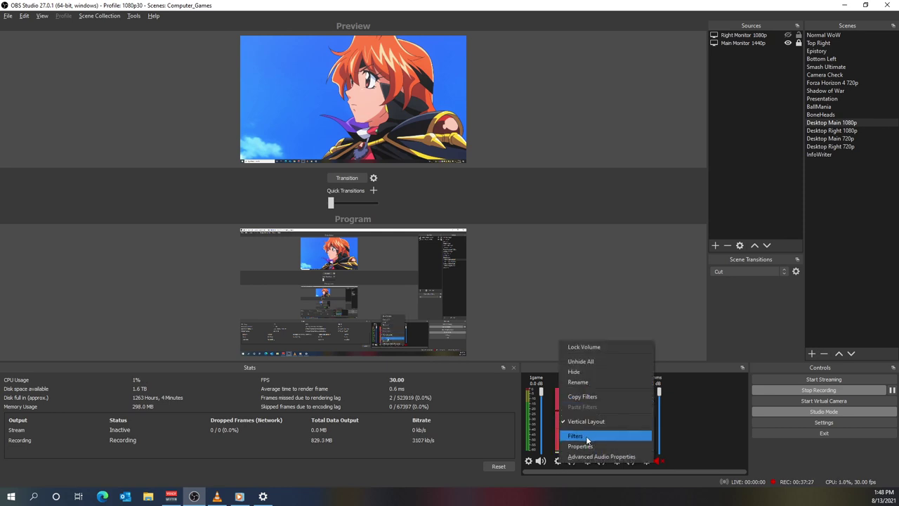
click(574, 436)
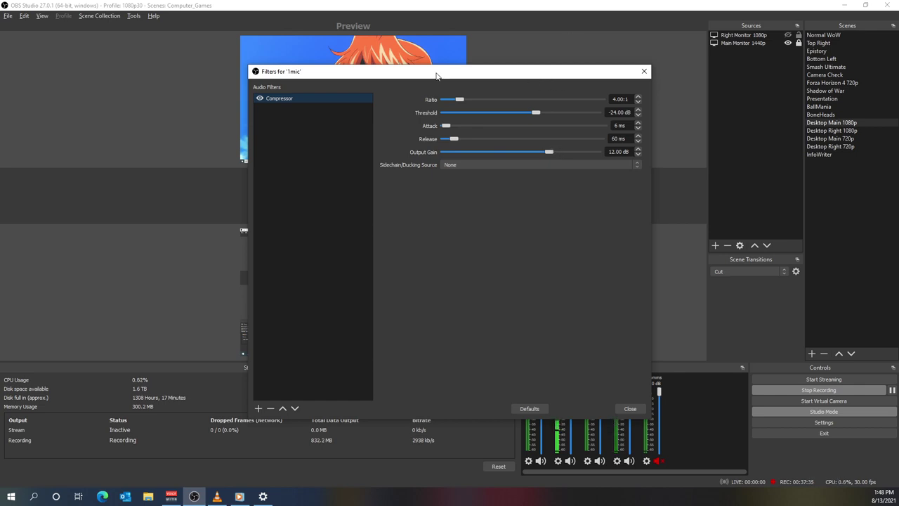
drag(455, 77, 263, 83)
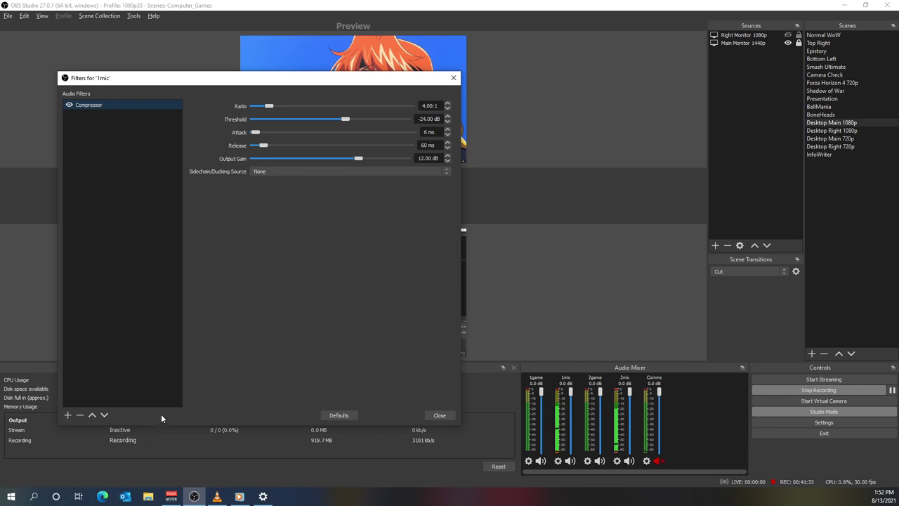
click(67, 415)
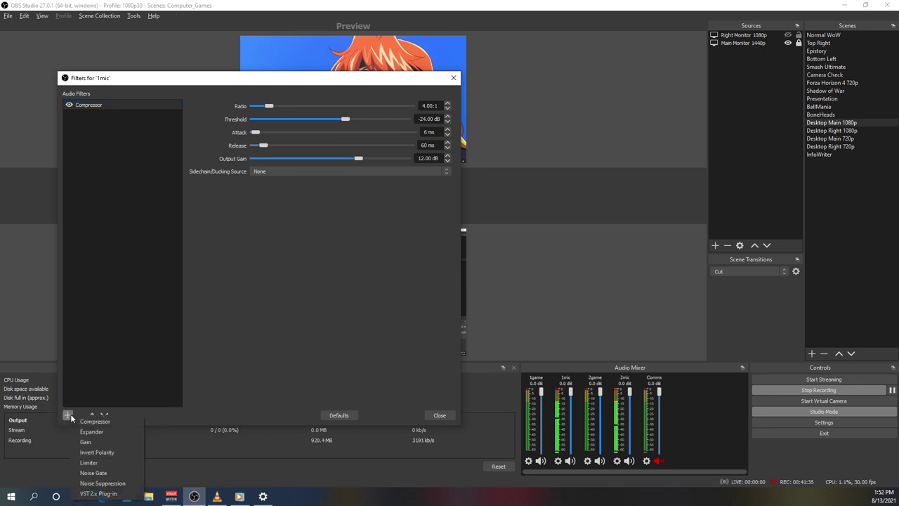
click(114, 462)
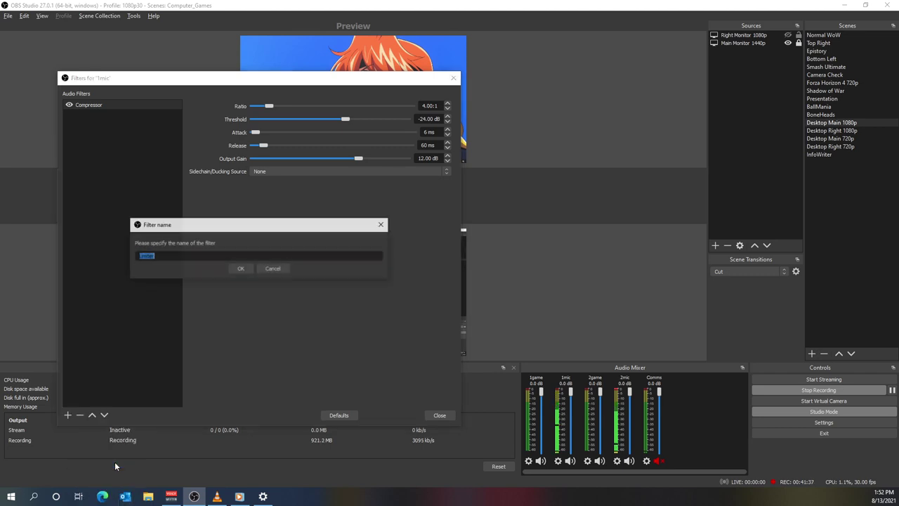
click(242, 268)
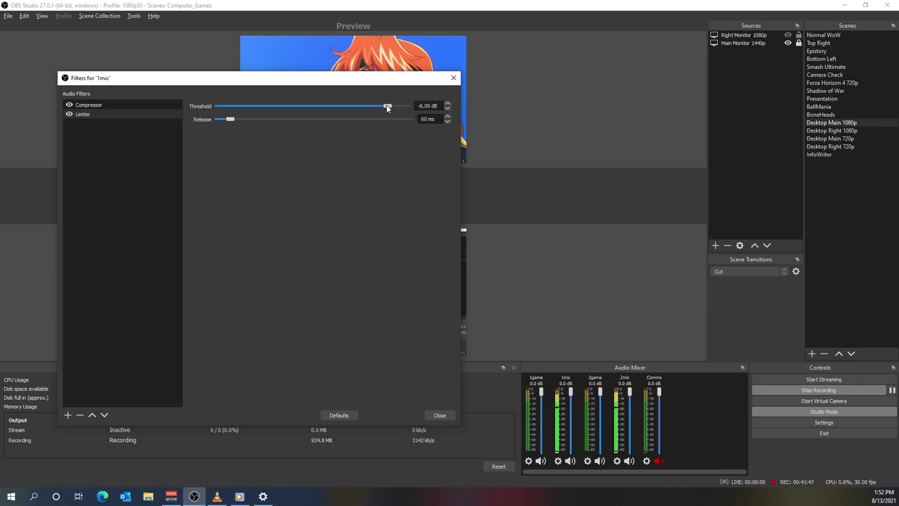
Set the 1mic limiter's threshold to 0 dB and its release to 10 ms.
drag(387, 107, 422, 111)
drag(230, 119, 222, 122)
click(448, 122)
click(448, 121)
click(447, 121)
Review and compare the settings of the 1mic Compressor and Limiter filters without changing them.
click(97, 107)
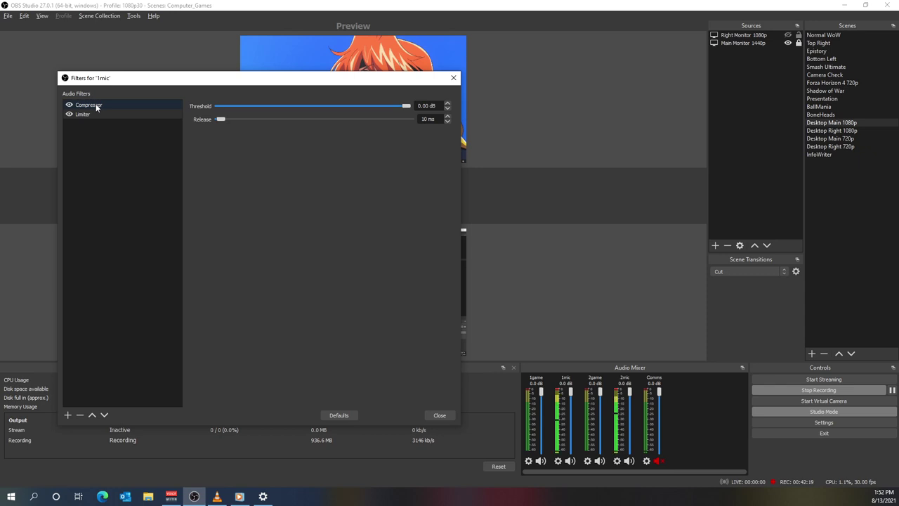
click(97, 106)
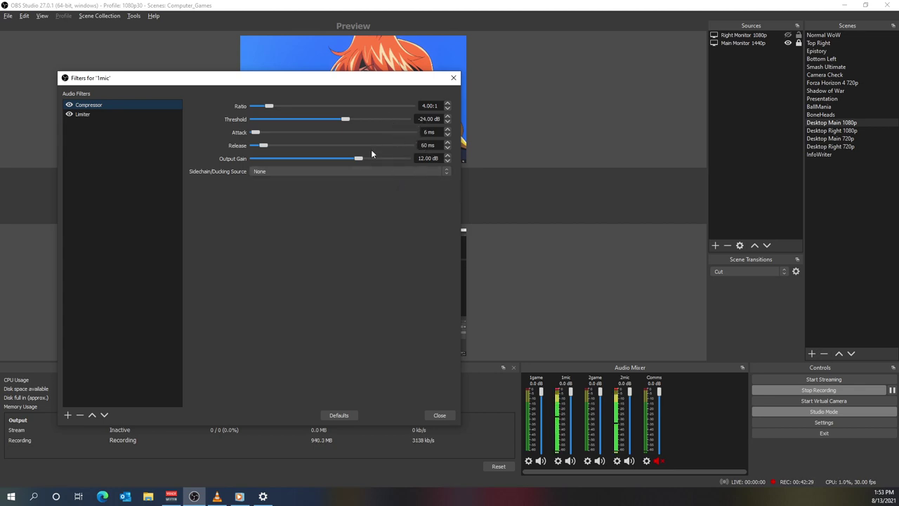
click(86, 114)
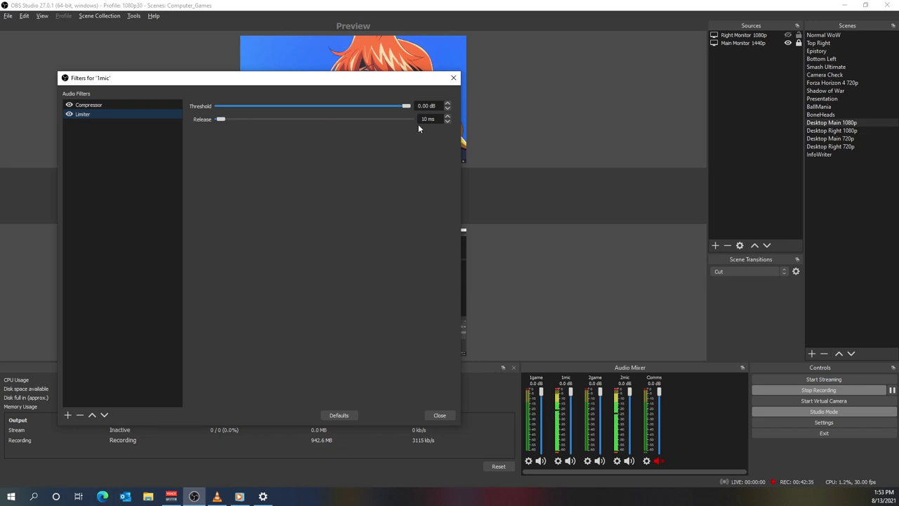
click(101, 107)
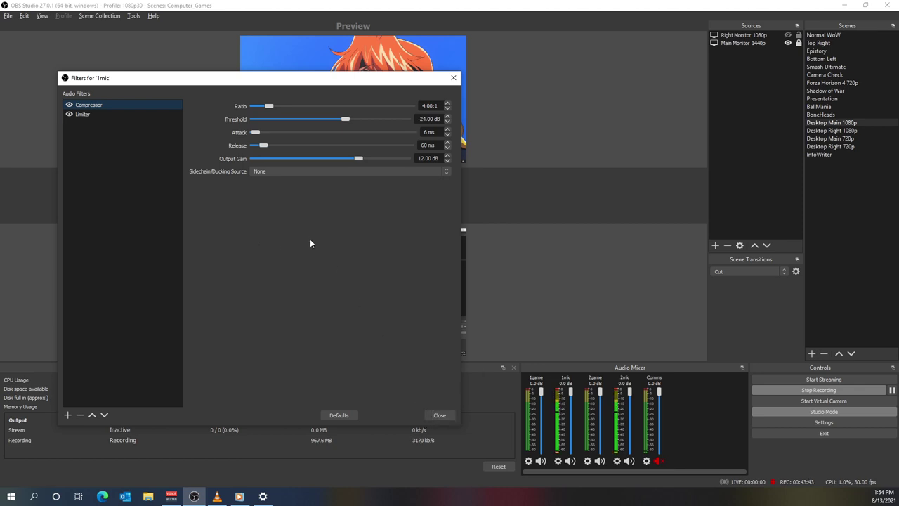
click(90, 115)
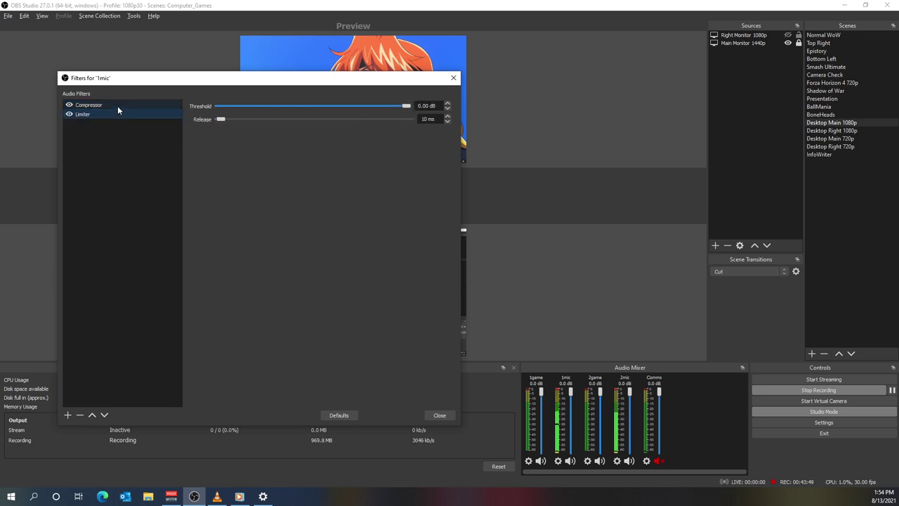
click(116, 106)
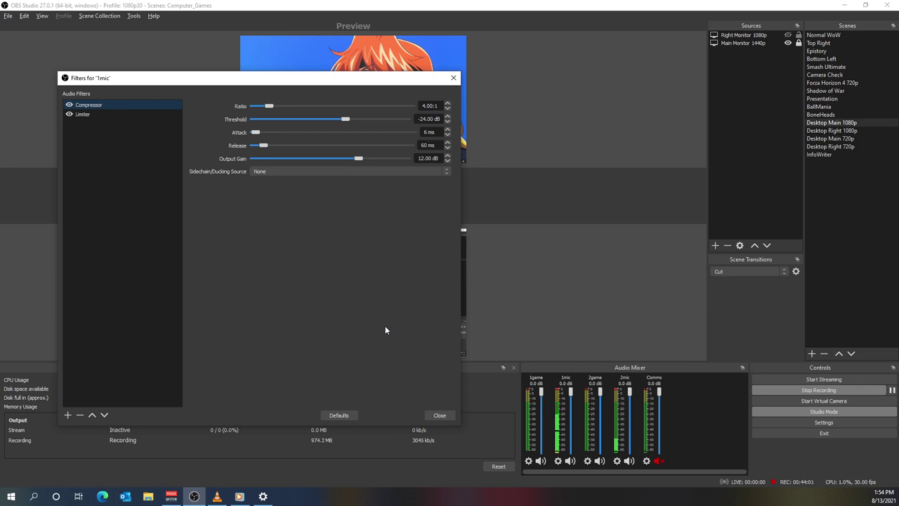
Switch the Compressor and Limiter filters off and back on to demonstrate bypassing them.
click(68, 105)
click(68, 115)
click(68, 114)
Add a Noise Gate with its default name at the start of the 1mic filter chain, with a -36 dB close and -32 dB open threshold.
click(68, 415)
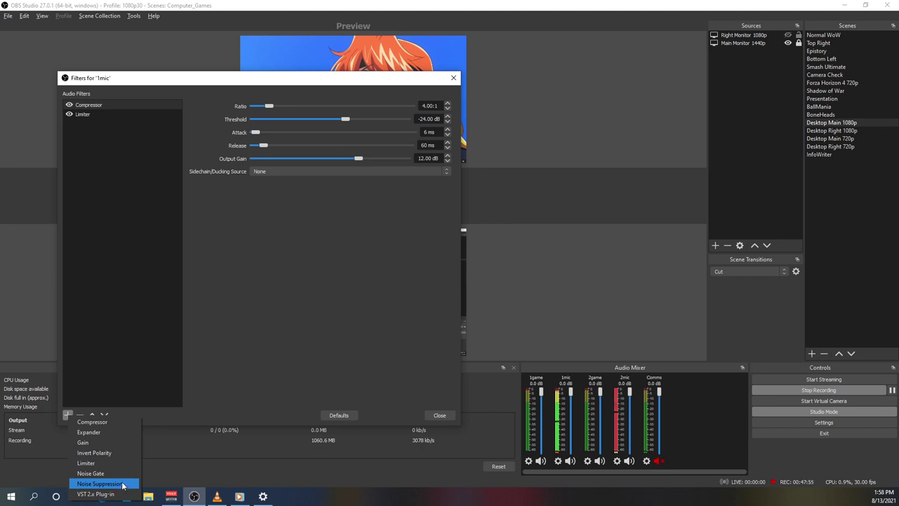
click(118, 473)
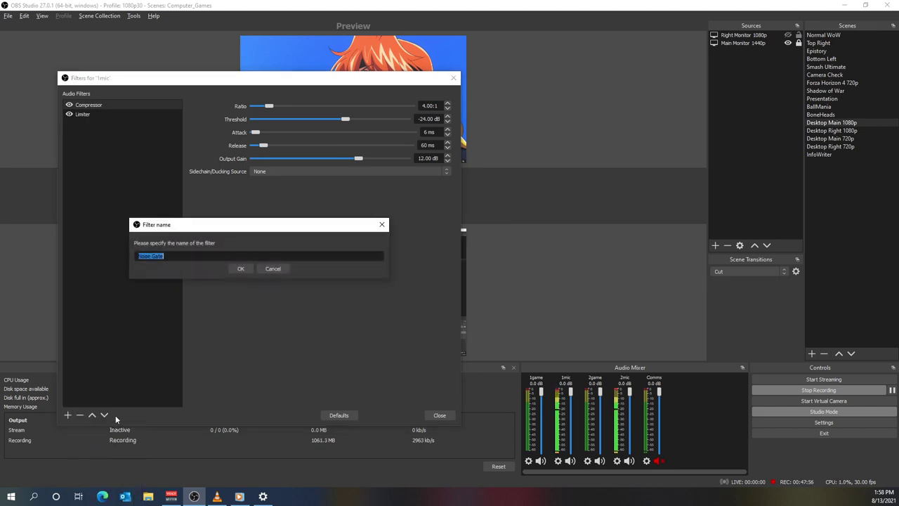
click(241, 269)
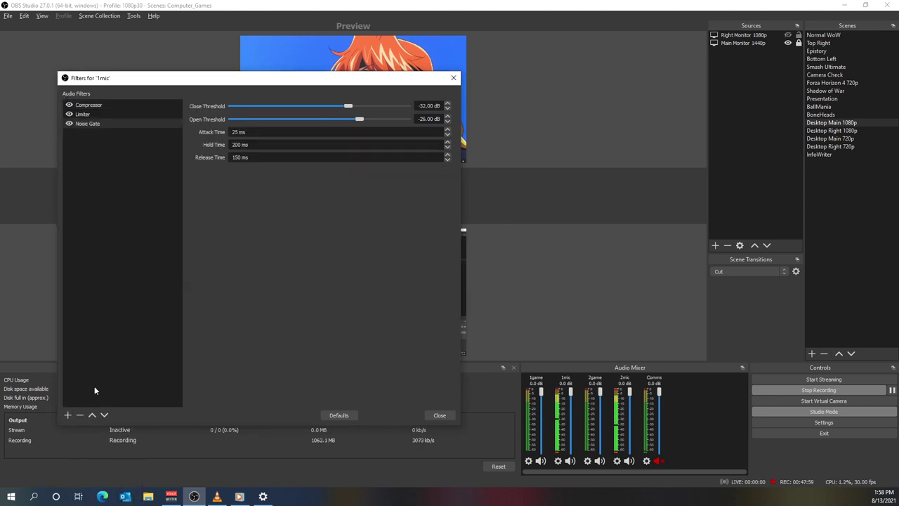
click(92, 415)
click(92, 415)
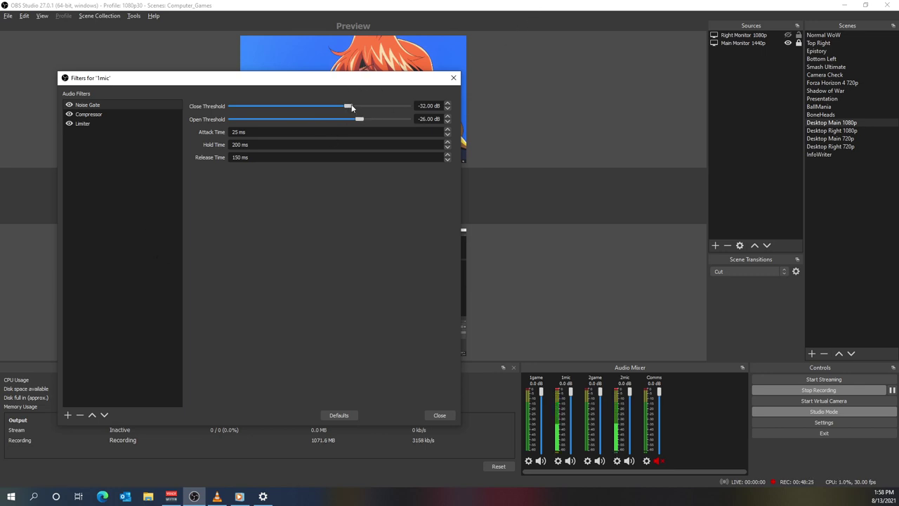
drag(344, 106, 355, 124)
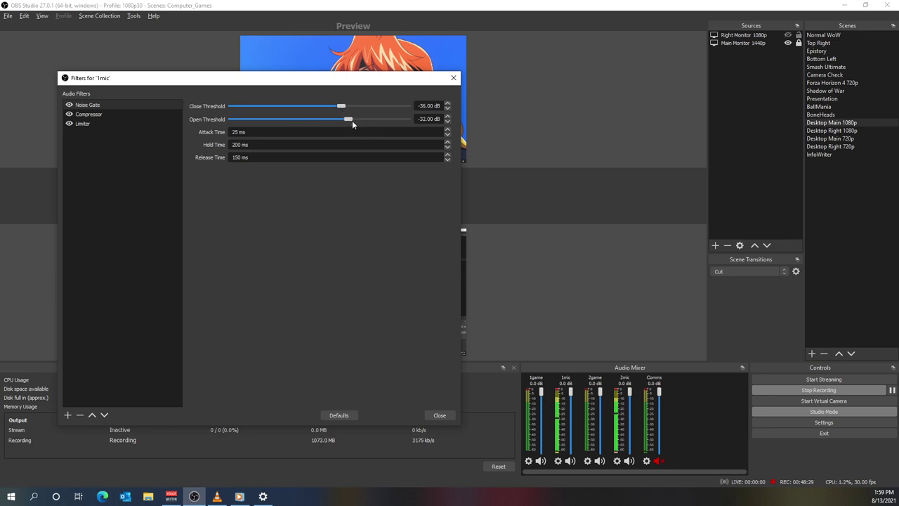
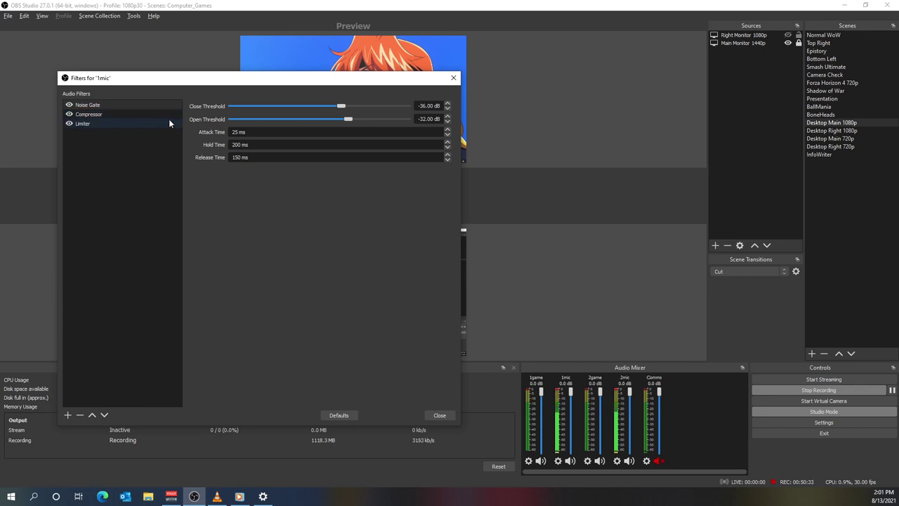
Add a Noise Suppression filter with its default name and move it above the Noise Gate in the 1mic filter order.
click(68, 415)
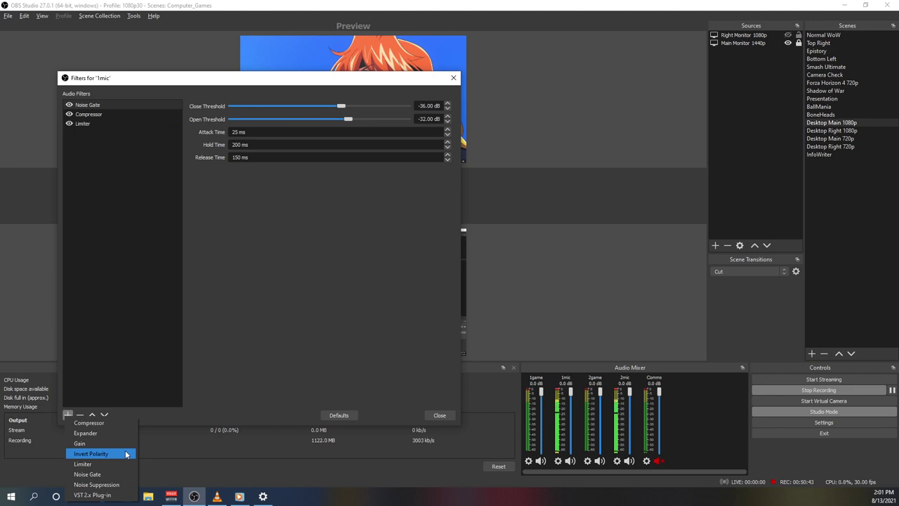
click(125, 485)
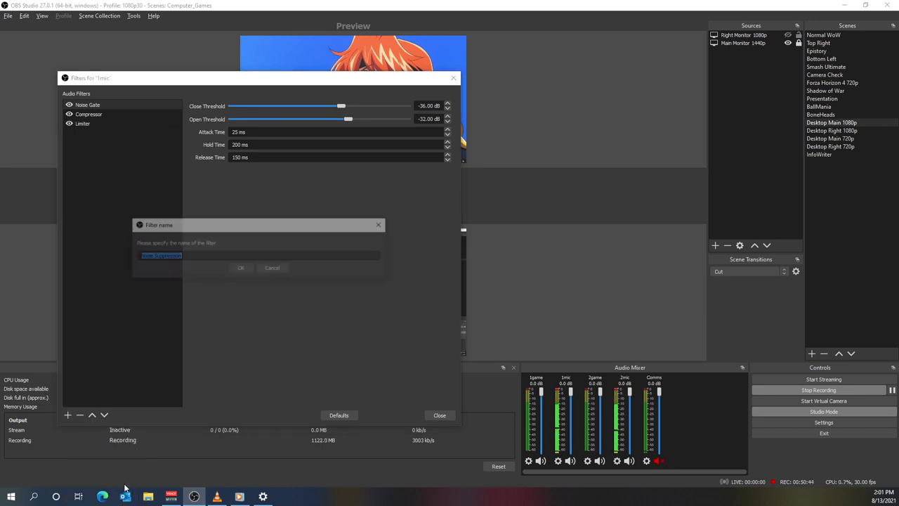
click(251, 270)
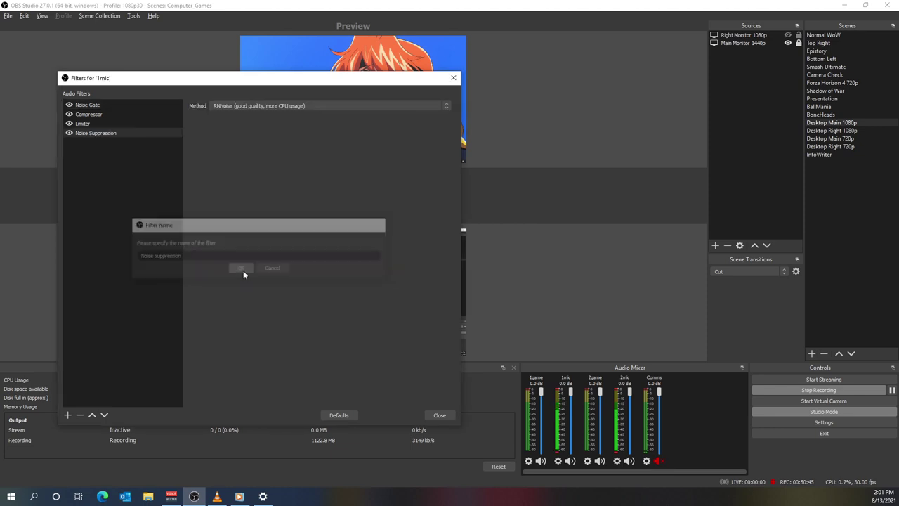
click(92, 415)
click(92, 415)
click(92, 415)
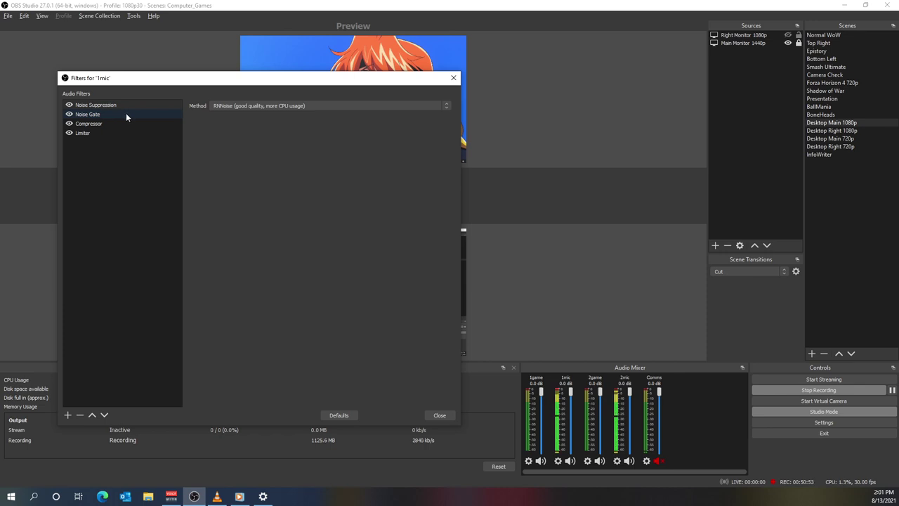
Try the Speex and RNNoise methods of the Noise Suppression filter in turn, ending on Speex.
click(247, 106)
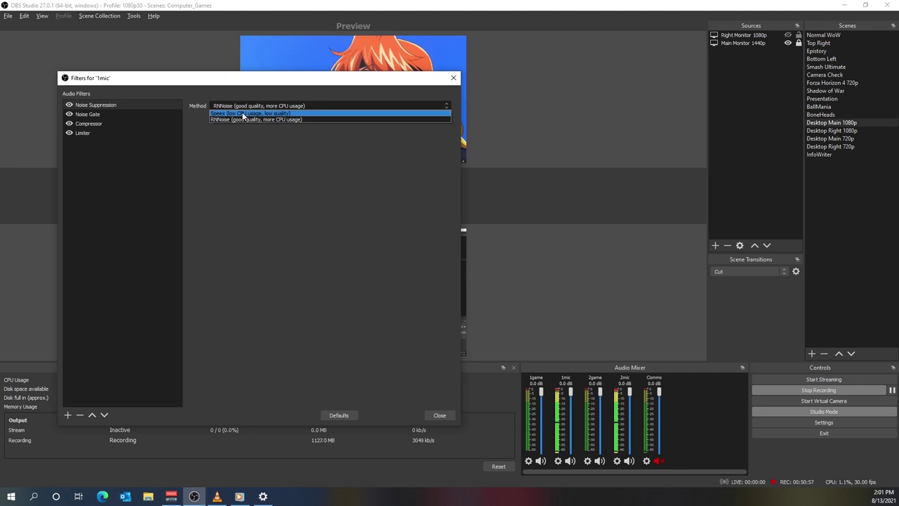
click(241, 114)
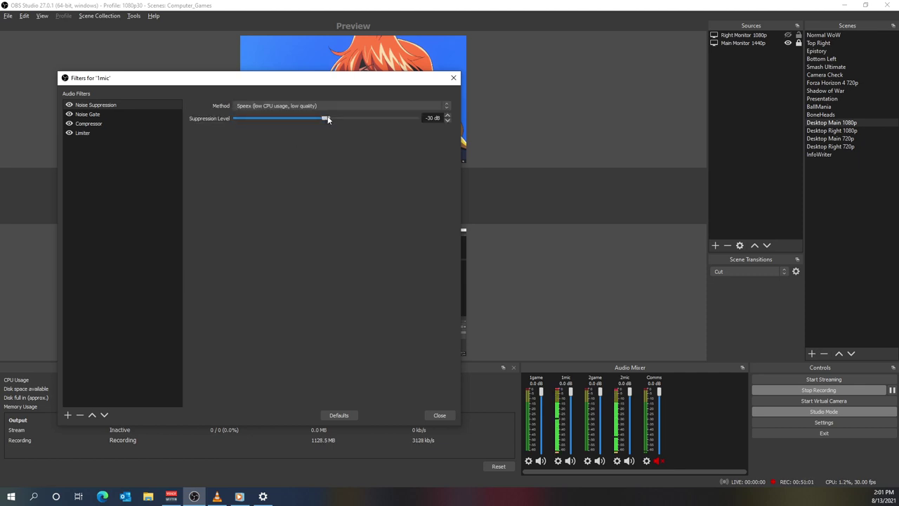
click(283, 107)
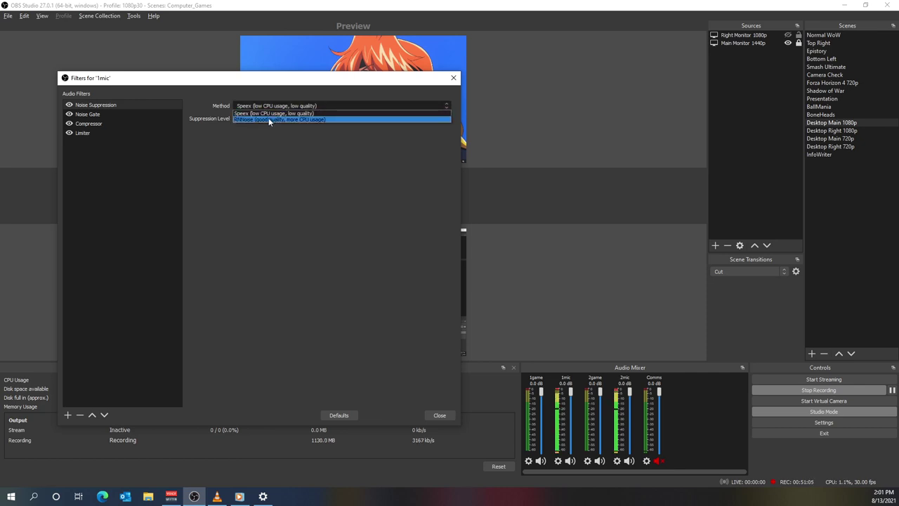
click(270, 120)
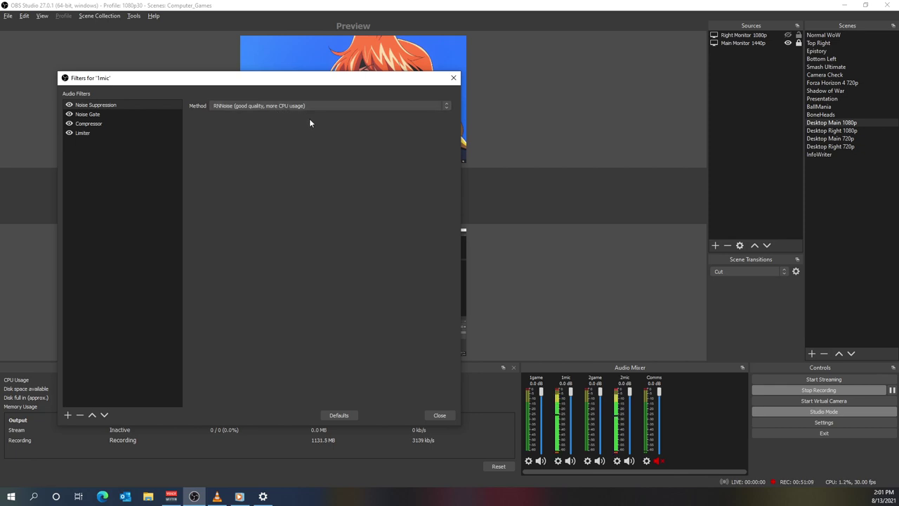
click(297, 105)
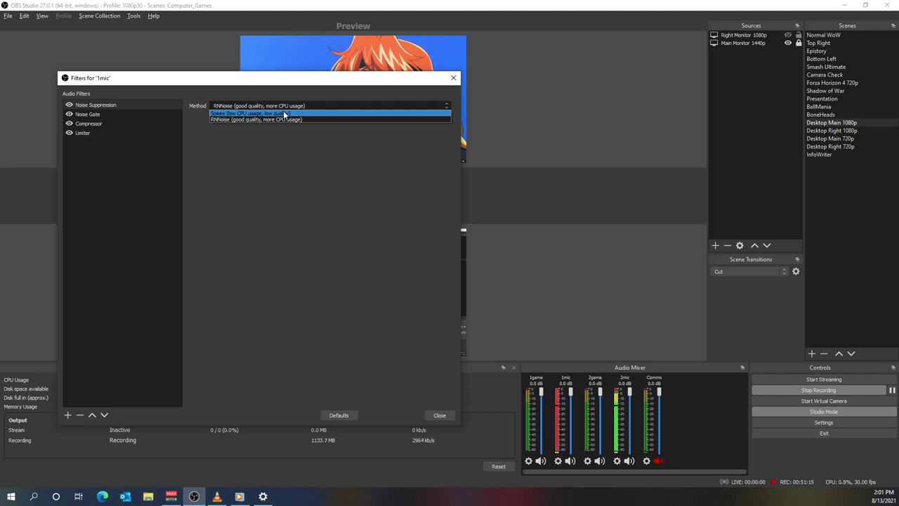
click(284, 114)
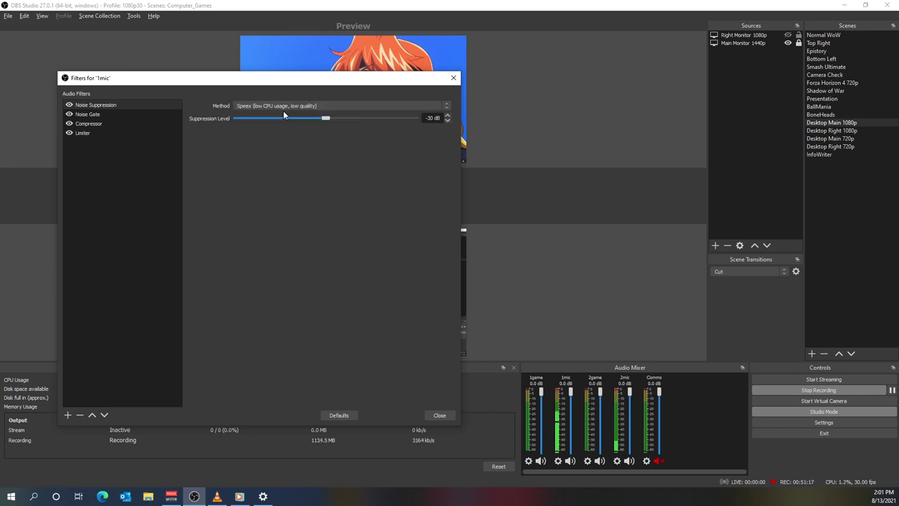
Set the noise suppression method to RNNoise while the Noise Gate is temporarily disabled, and enable the gate again.
click(69, 115)
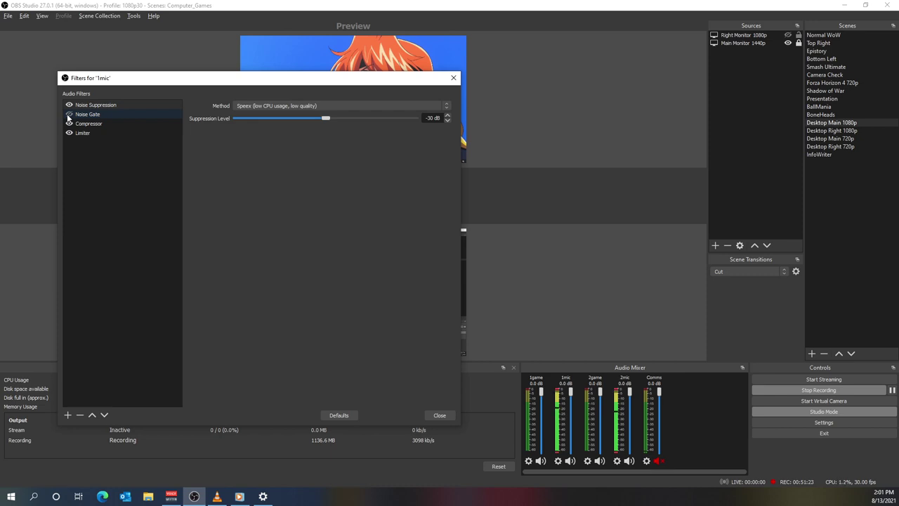
click(68, 104)
click(260, 107)
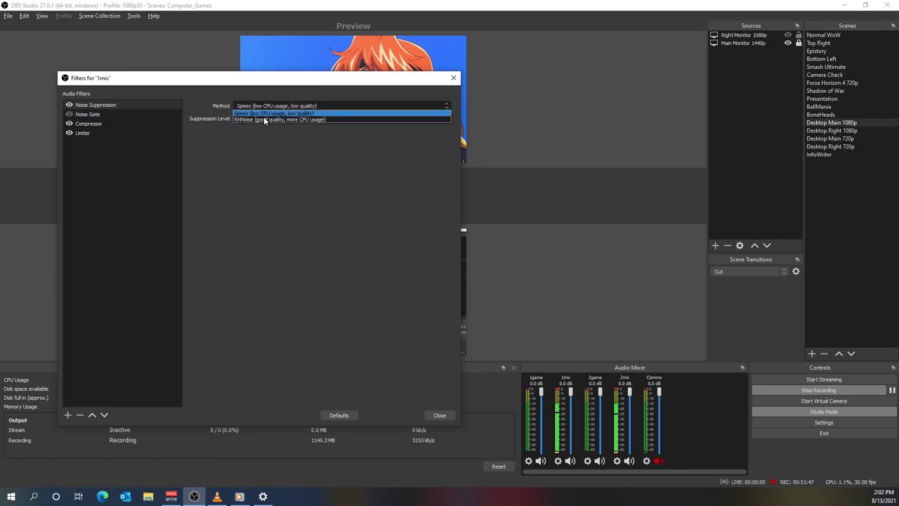
click(265, 120)
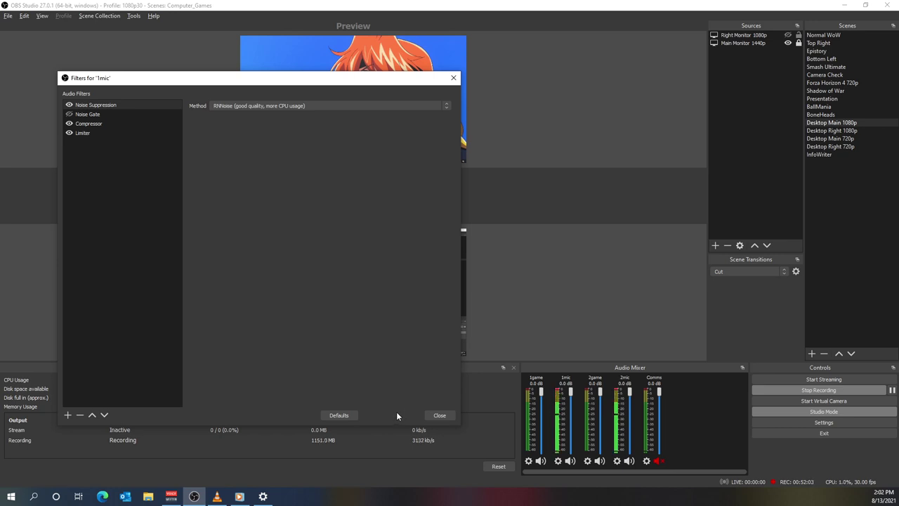
click(69, 114)
View the available filter types for 1mic without adding any, and close its filters.
click(67, 415)
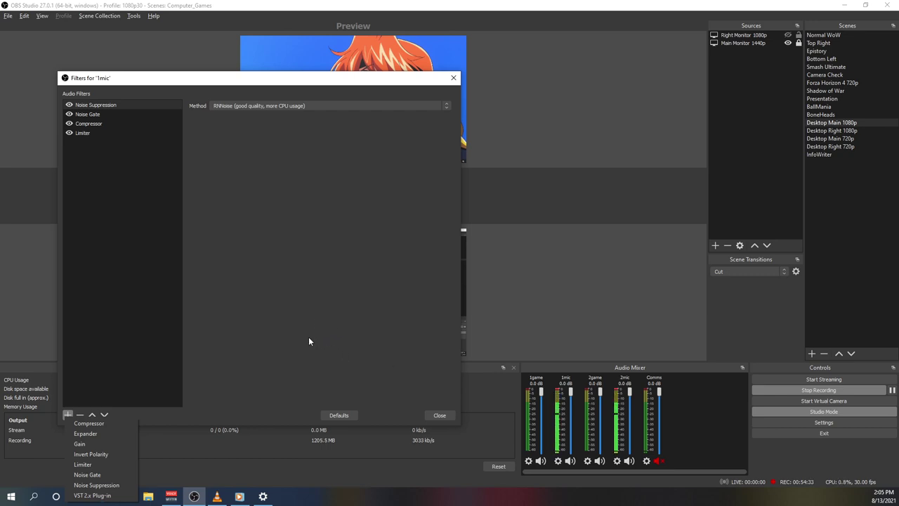
click(439, 416)
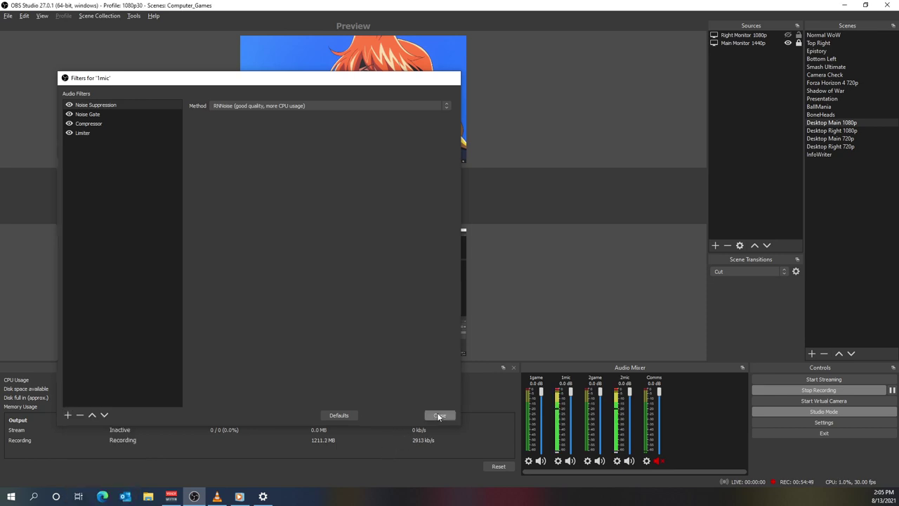
click(438, 416)
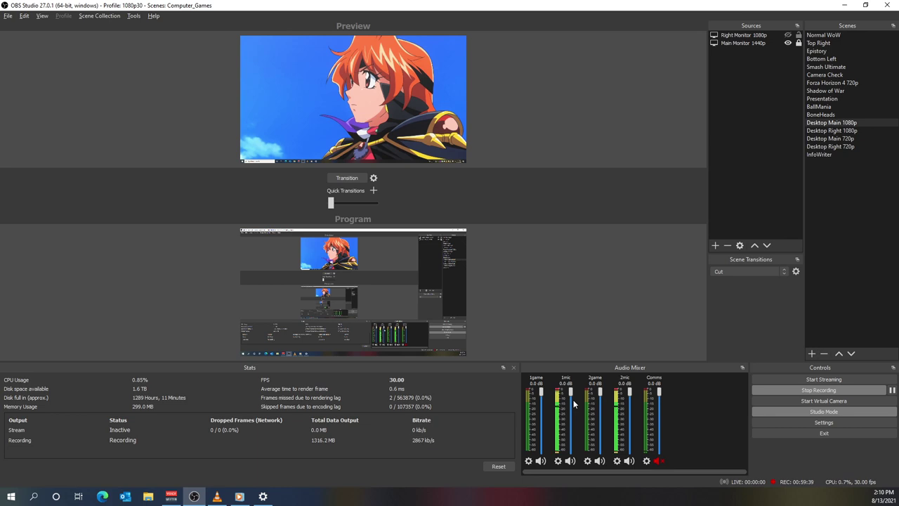
Add a Compressor filter with its default name to the 1game audio source.
click(528, 460)
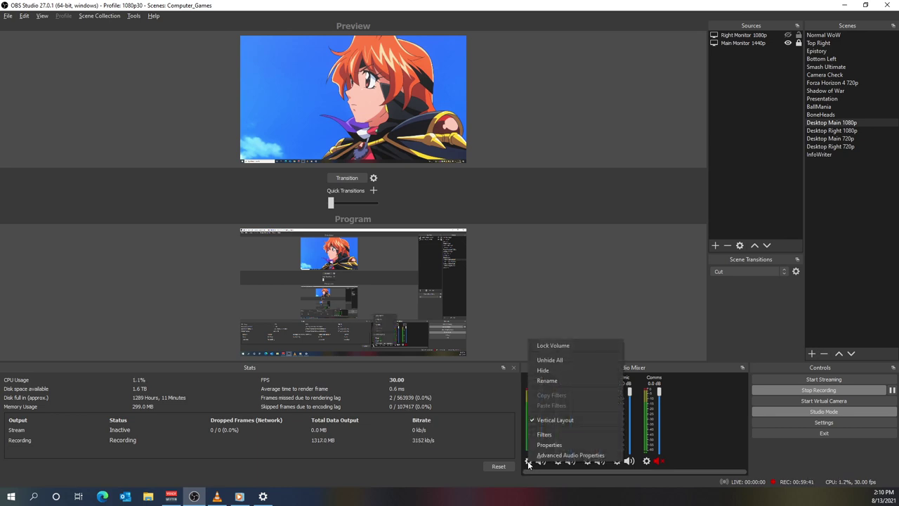
click(551, 434)
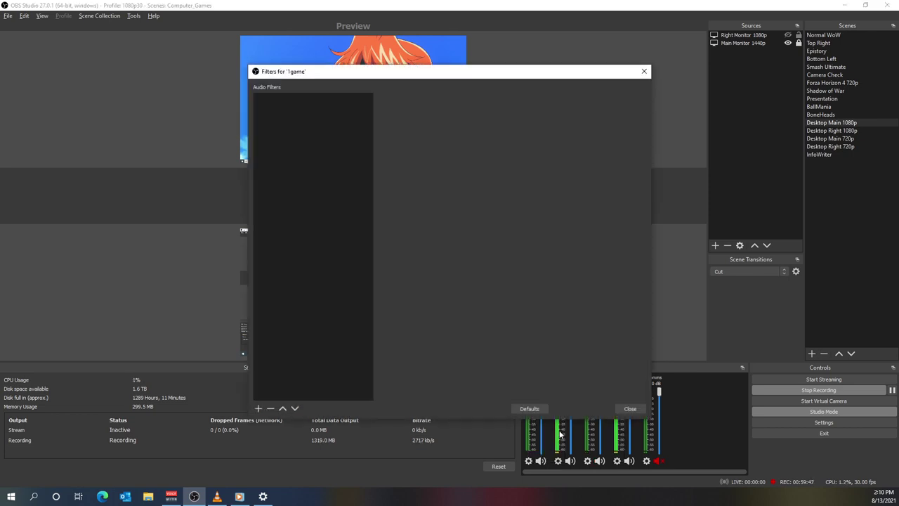
click(259, 408)
click(302, 416)
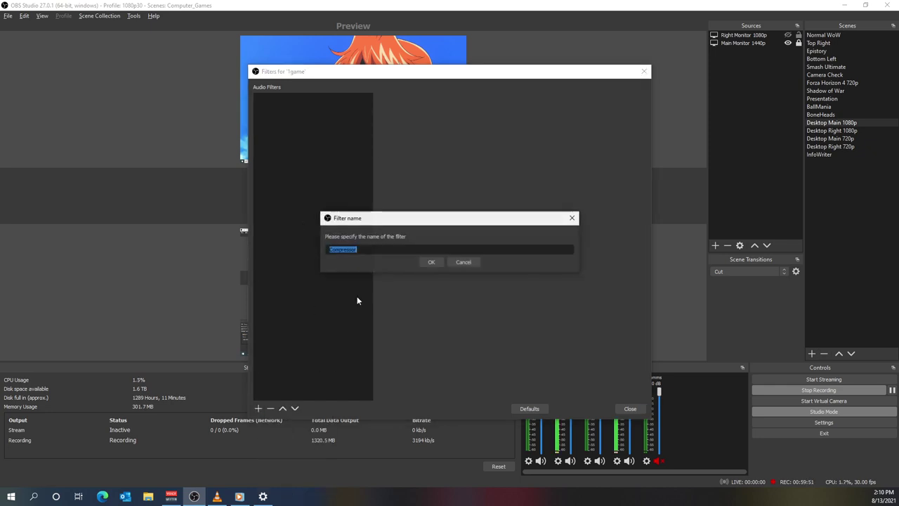
click(431, 262)
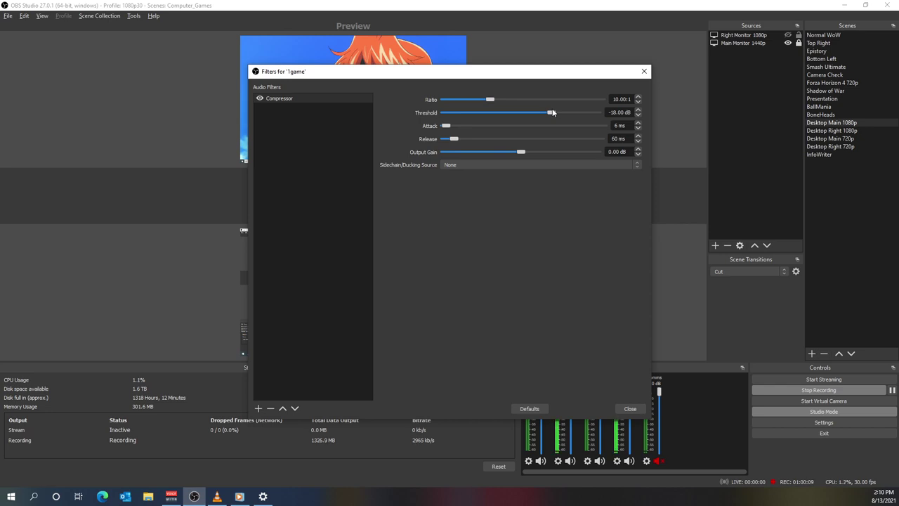
Set the 1game compressor's threshold to -24 dB and choose 1mic as its sidechain/ducking source.
drag(548, 113, 533, 113)
drag(539, 115, 538, 114)
click(470, 164)
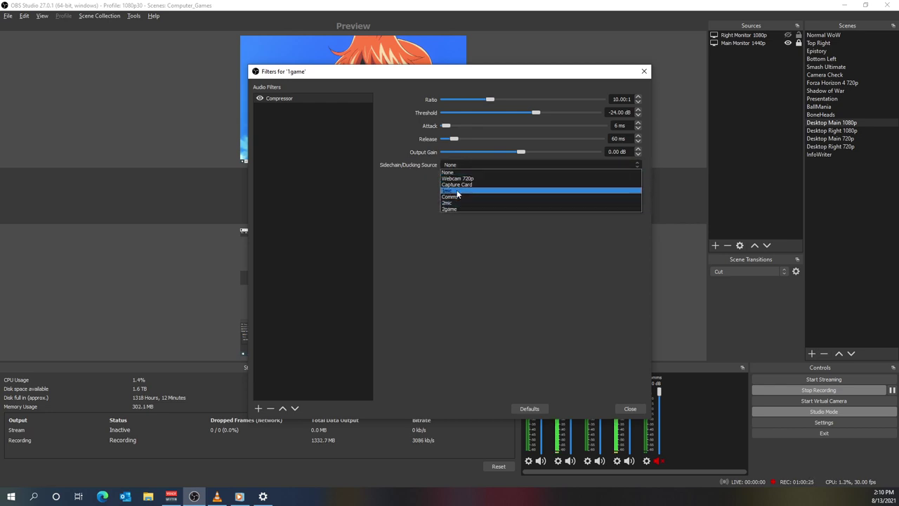
click(458, 191)
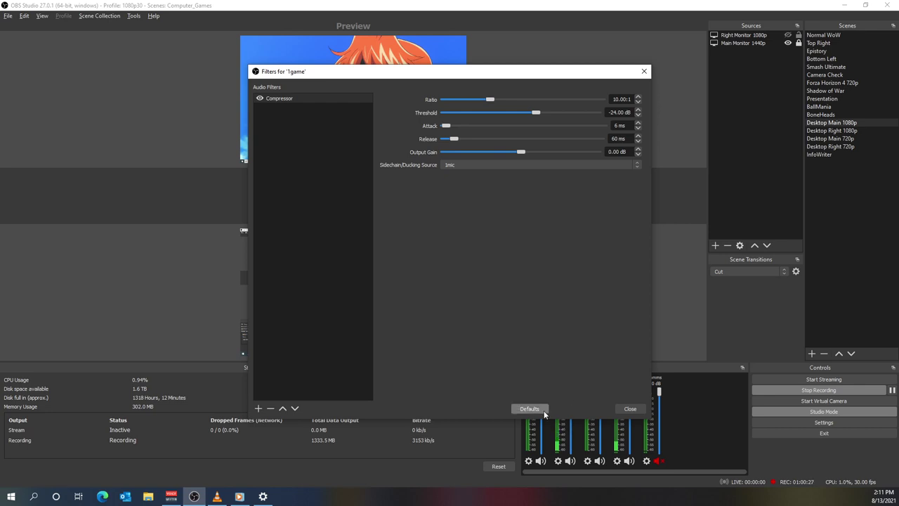
click(630, 411)
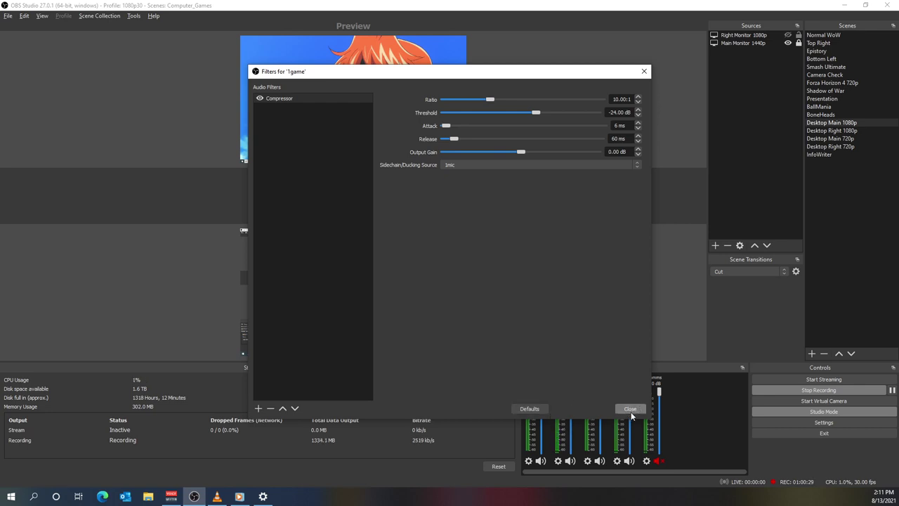
click(631, 411)
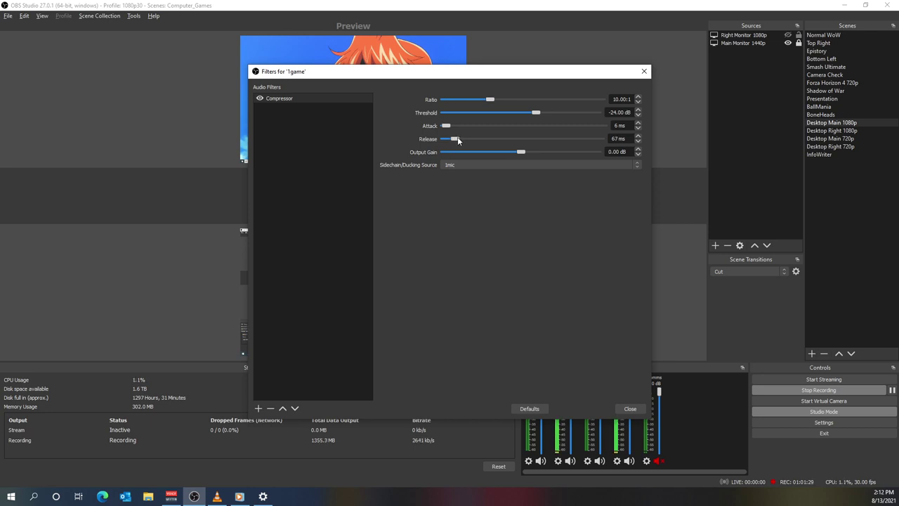
Set the 1game compressor's release to about 266 ms and close its filters.
drag(458, 138, 530, 146)
drag(523, 139, 523, 143)
drag(520, 139, 521, 141)
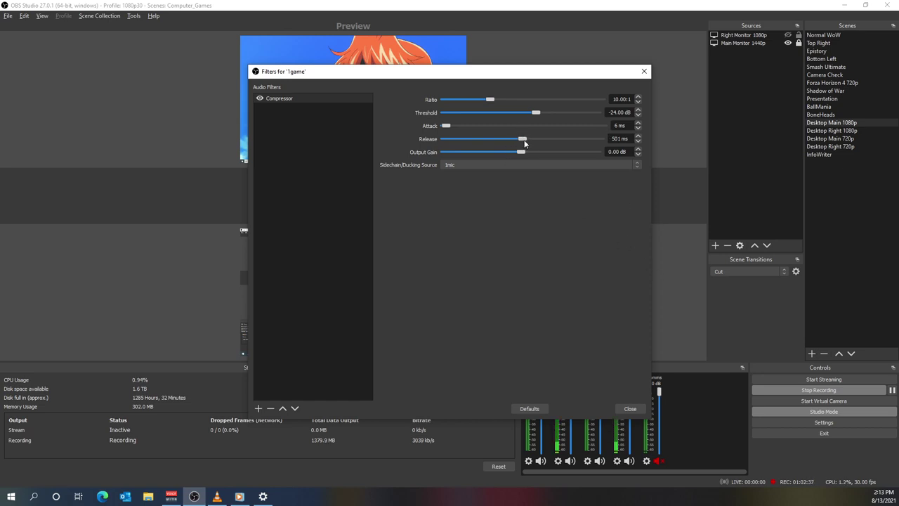
drag(523, 140, 523, 142)
drag(523, 140, 488, 141)
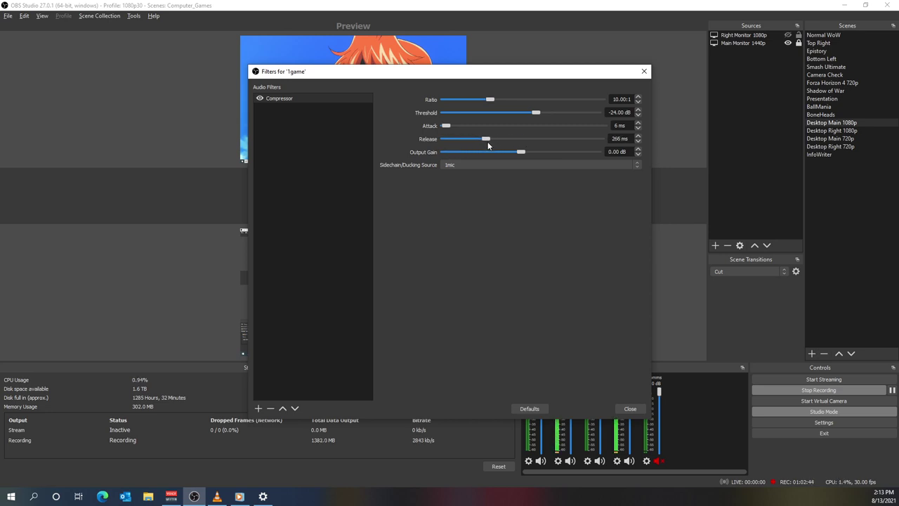
click(626, 411)
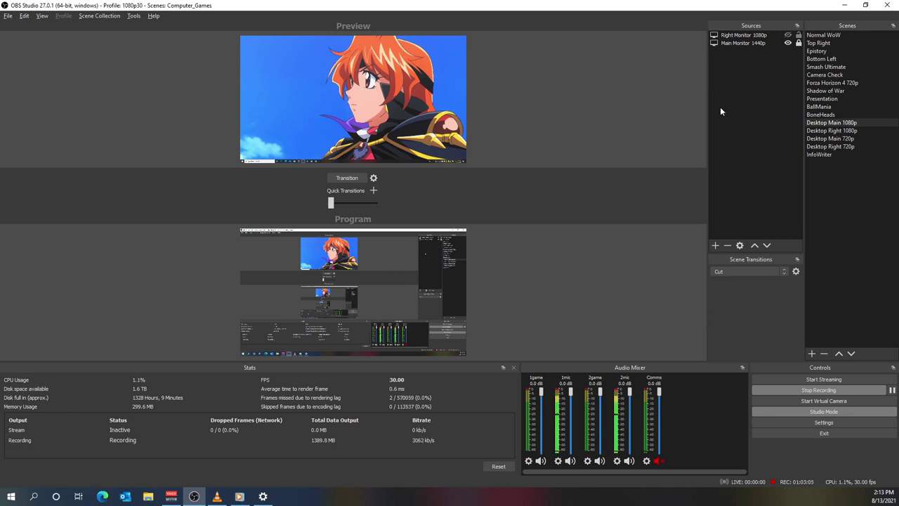
Transition the main monitor scene to the program output and switch to the recorded racing clip in VLC.
click(346, 178)
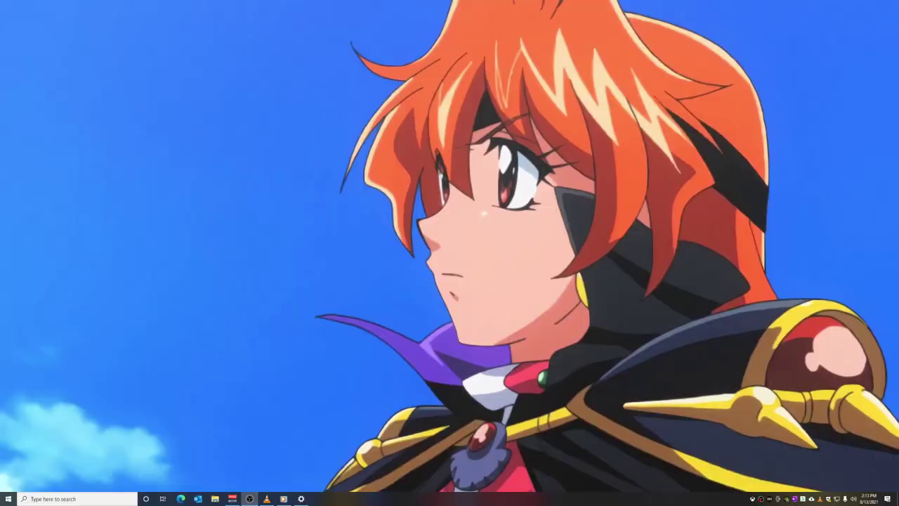
click(270, 499)
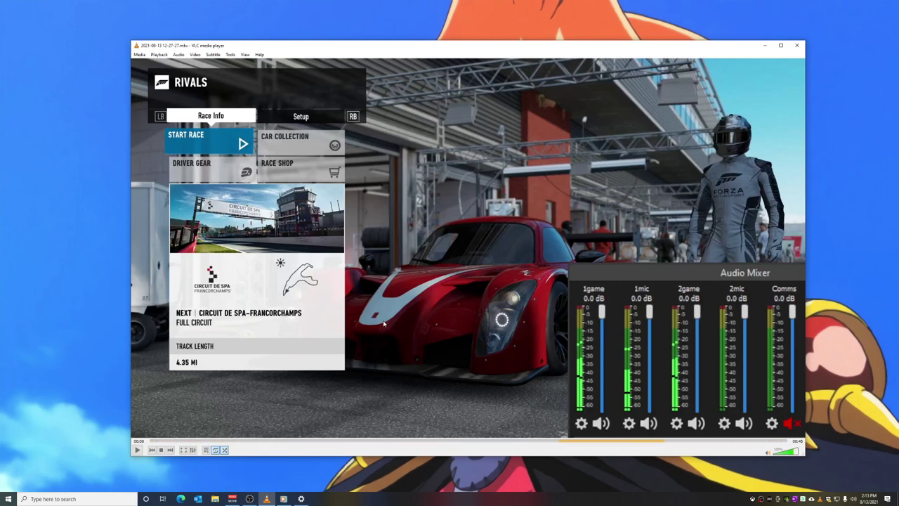
Cycle through the audio tracks of the racing recording in VLC, including game1, and play the clip through to its end.
key(b)
key(b)
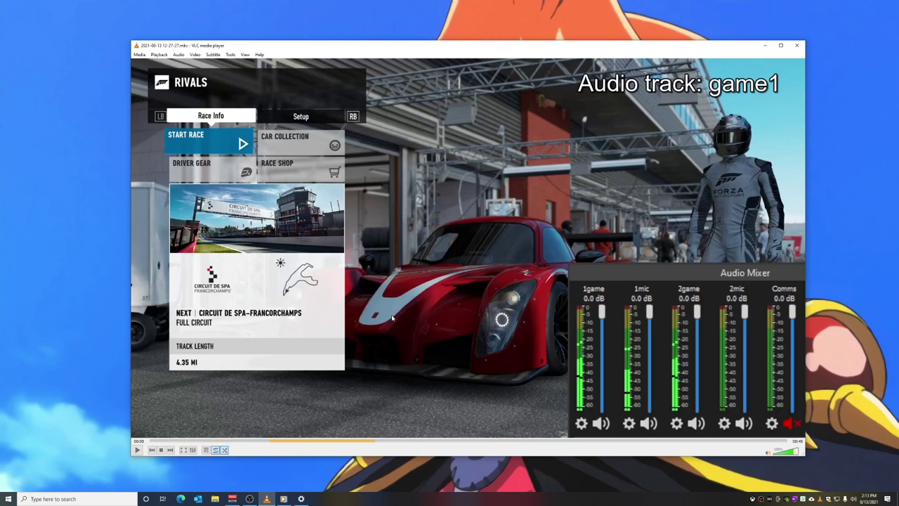
key(b)
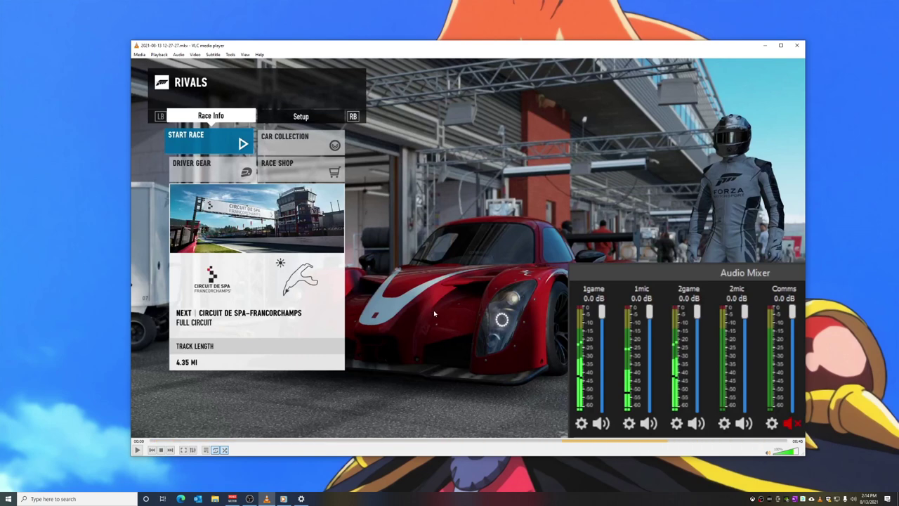
key(b)
key(b)
click(137, 450)
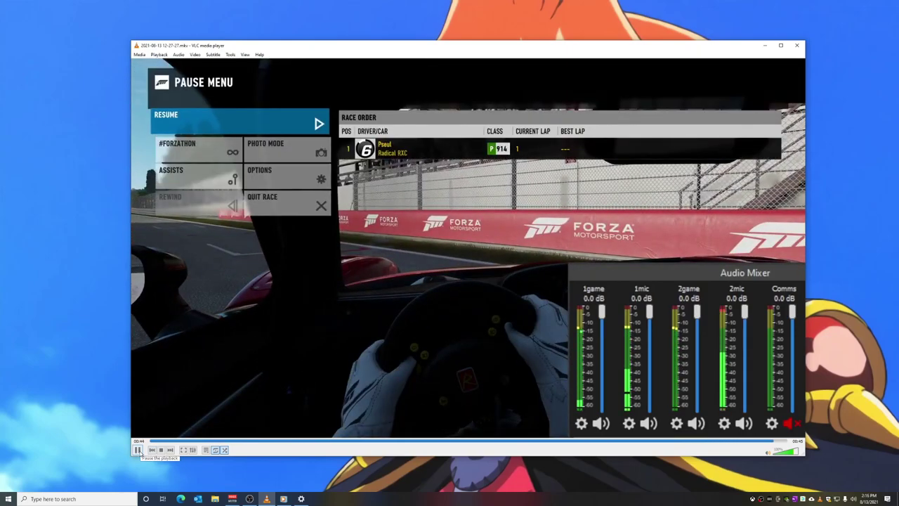
click(138, 450)
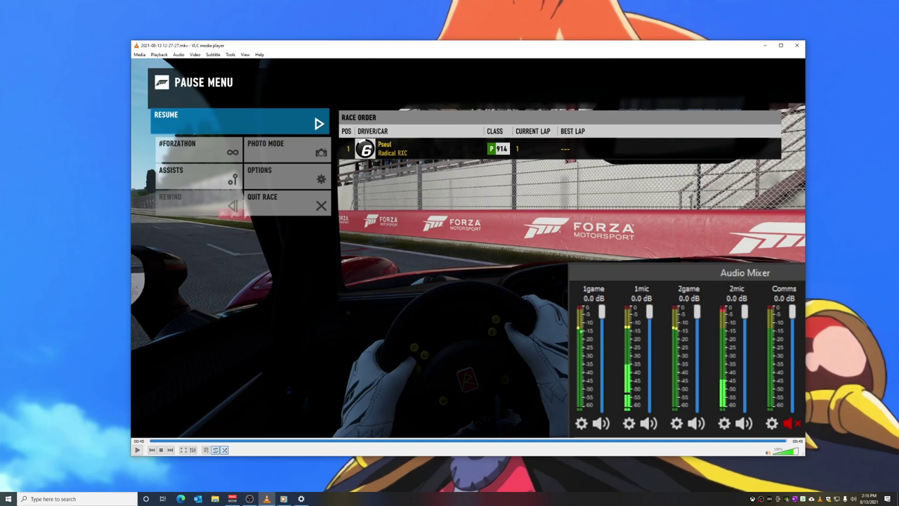
Switch back to OBS, lower the 1game compressor's threshold slightly and close its filters.
key(alt+Tab)
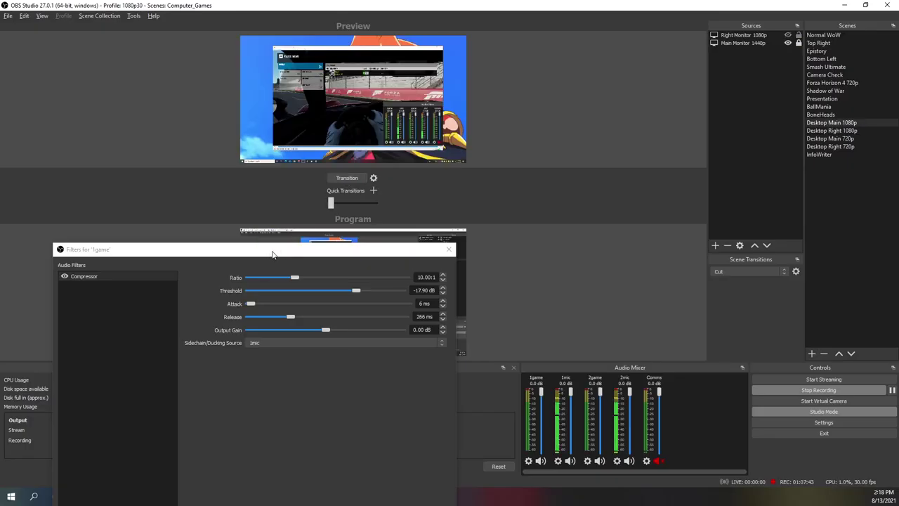
drag(295, 251, 250, 103)
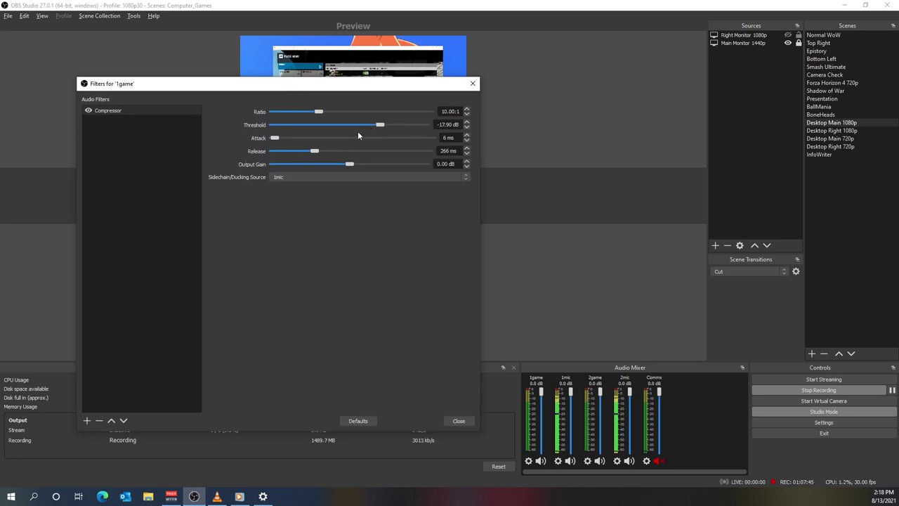
mouse_move(380, 128)
mouse_down()
mouse_move(343, 127)
mouse_move(394, 126)
mouse_move(363, 127)
mouse_move(380, 127)
mouse_move(373, 125)
mouse_up()
click(459, 420)
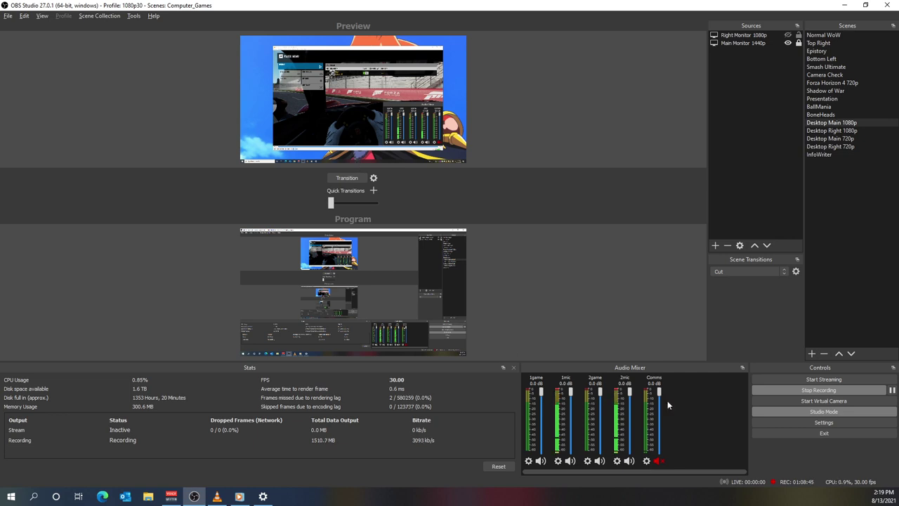
Review the track assignments in the advanced audio properties, toggling track 2 for 1mic off and on again.
right_click(700, 427)
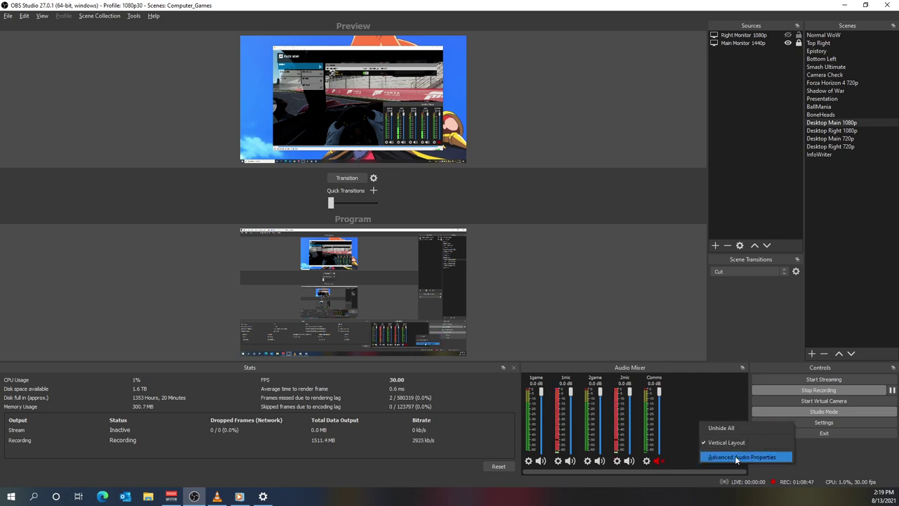
click(735, 456)
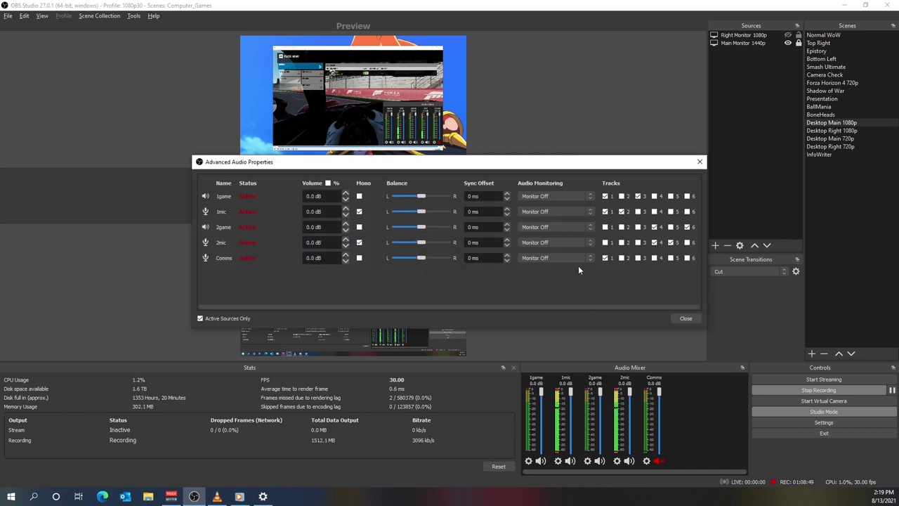
click(622, 211)
click(621, 211)
click(674, 319)
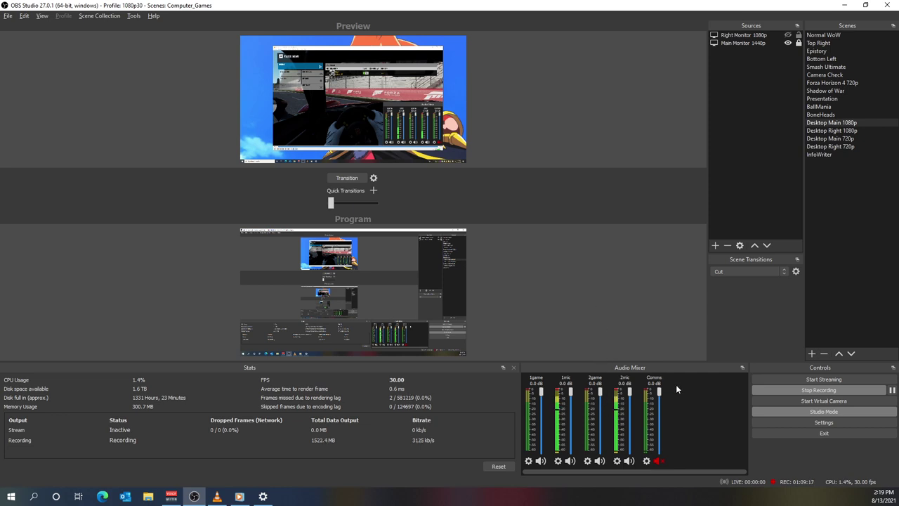
Review the global audio devices, meter and monitoring device options in the OBS audio settings without changing them.
click(821, 422)
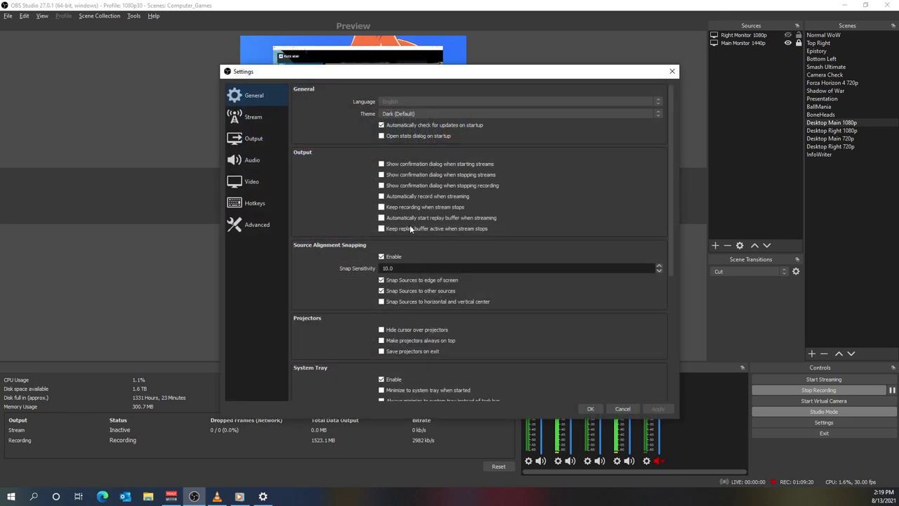
click(257, 161)
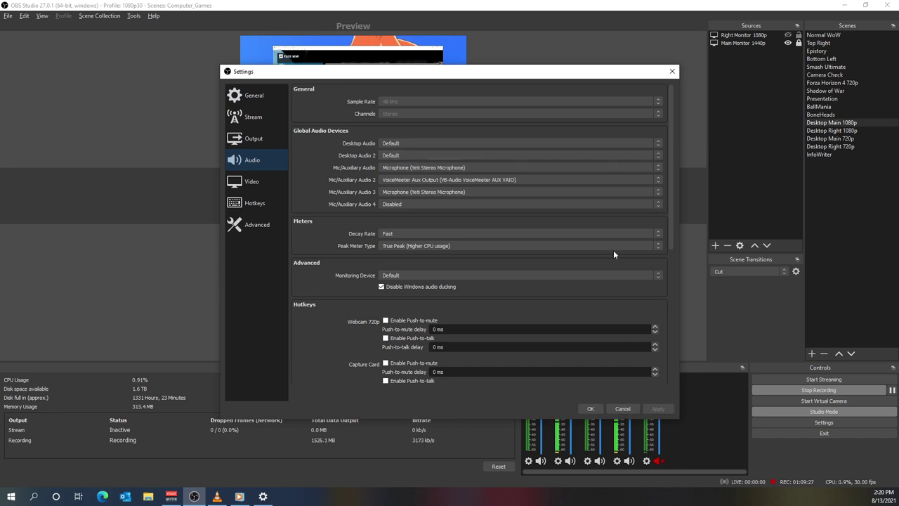
click(671, 72)
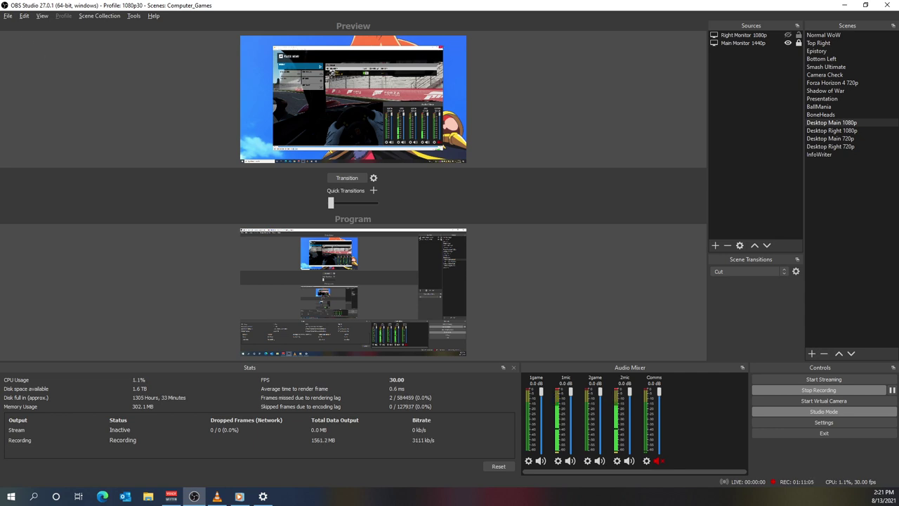
Close VLC and bring the VoiceMeeter Banana mixer window fully into view over OBS.
key(alt+F4)
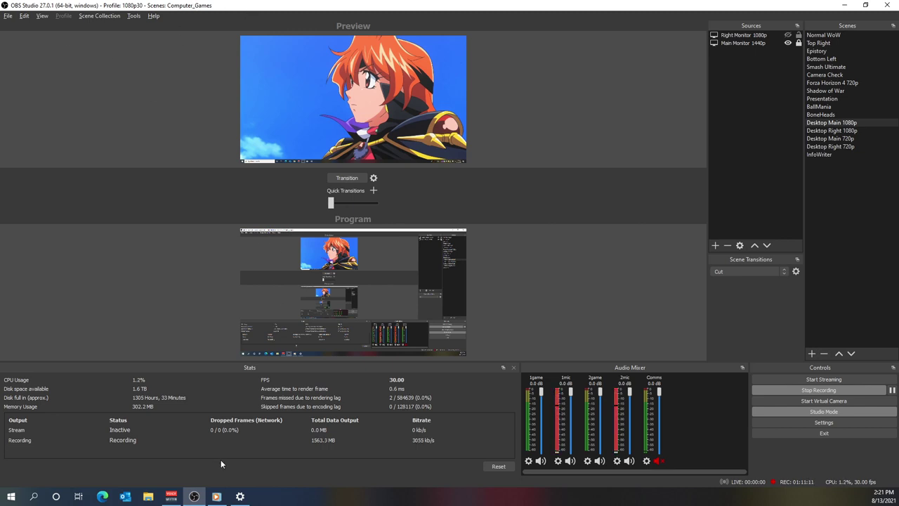
click(172, 496)
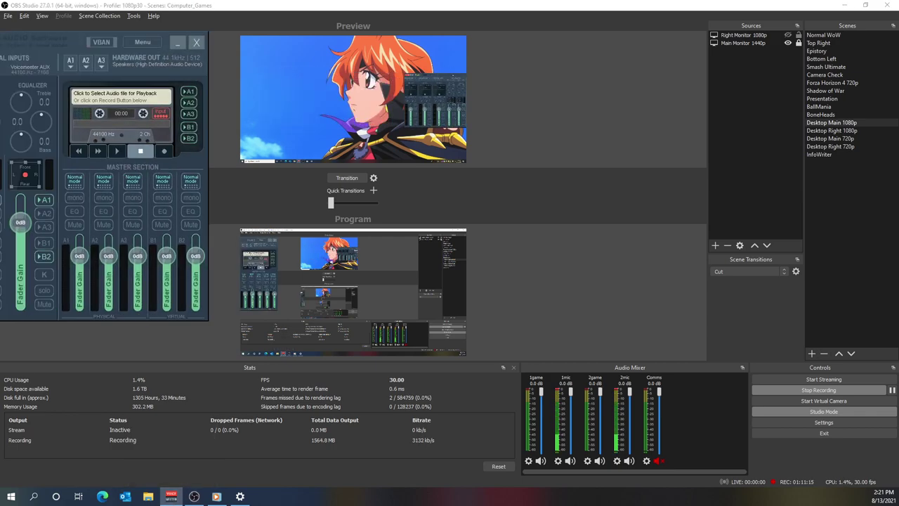
drag(0, 28, 405, 150)
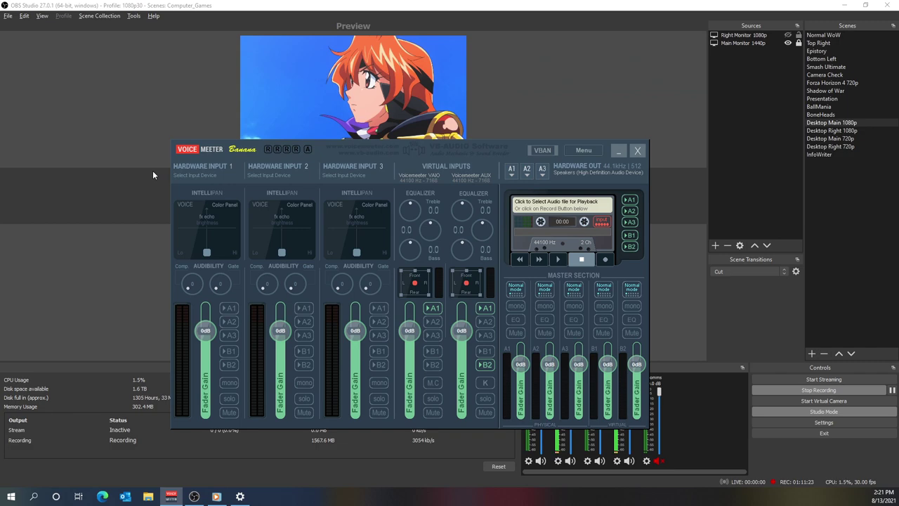
View VoiceMeeter Banana's About window with its website and donation information twice, dismissing it each time.
click(187, 150)
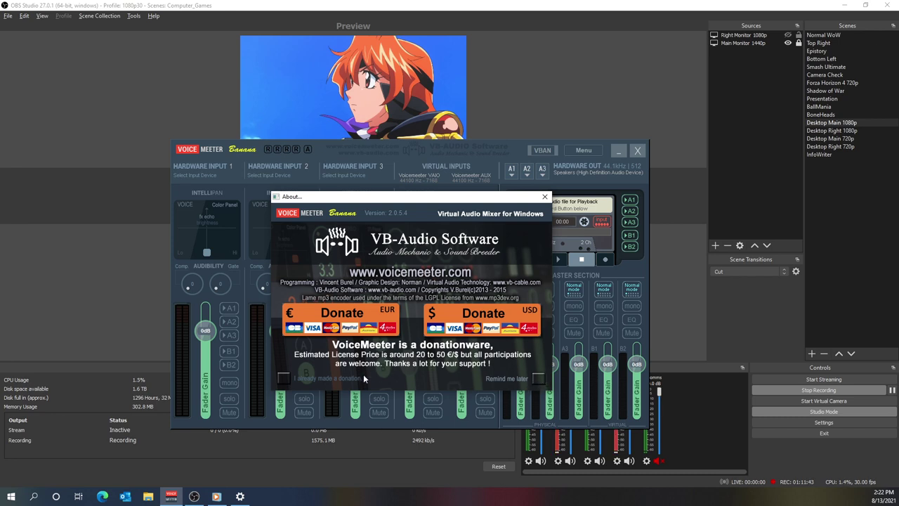
click(284, 380)
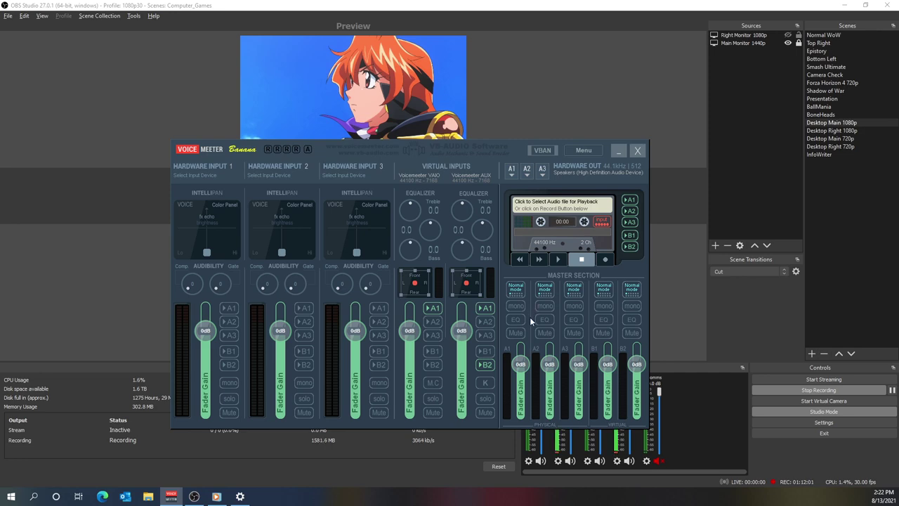
click(206, 153)
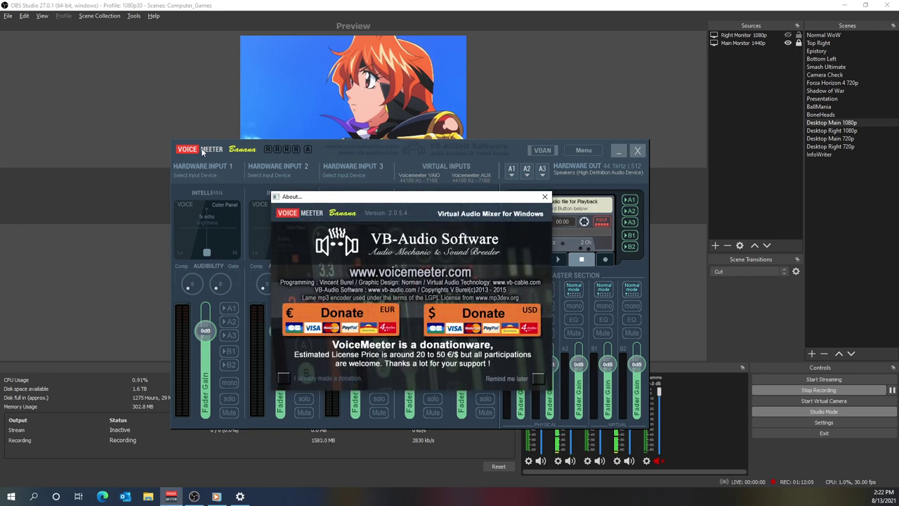
click(290, 380)
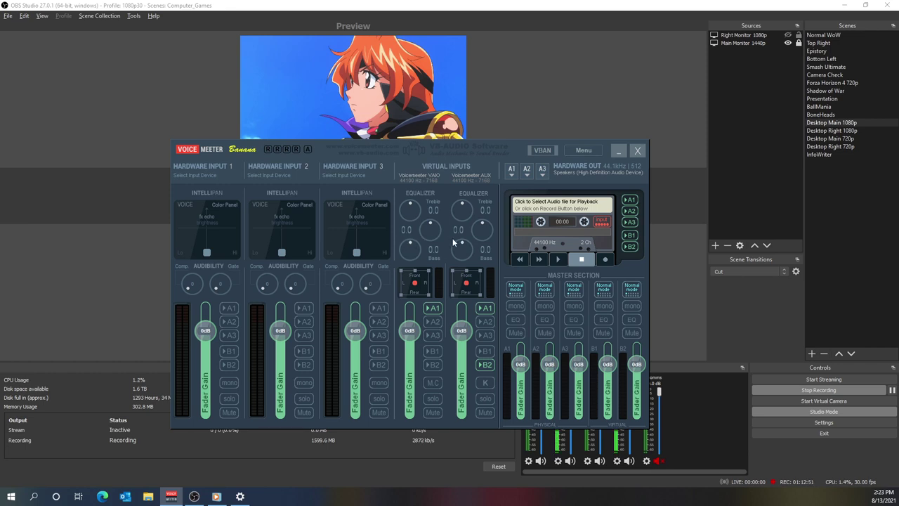
Reposition the VoiceMeeter Banana window and check the output and input devices in the Windows sound settings, minimizing them when finished.
drag(450, 150, 380, 145)
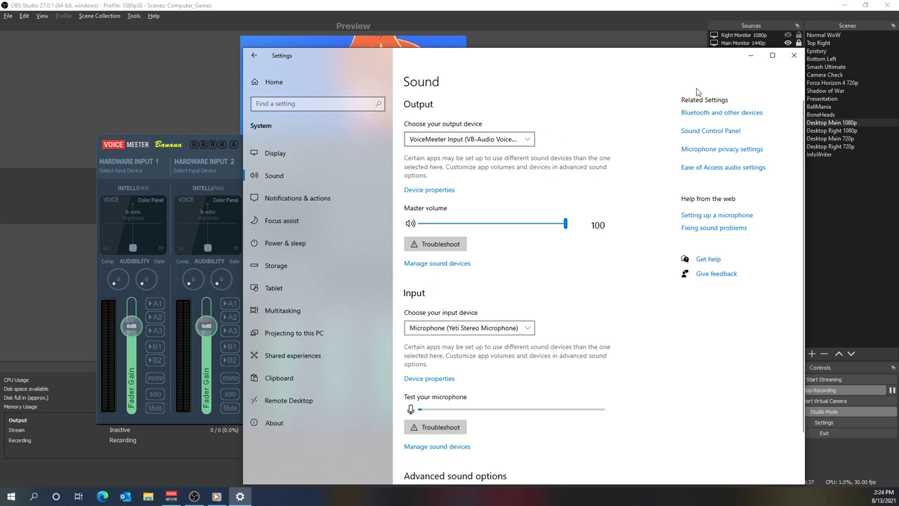
click(751, 56)
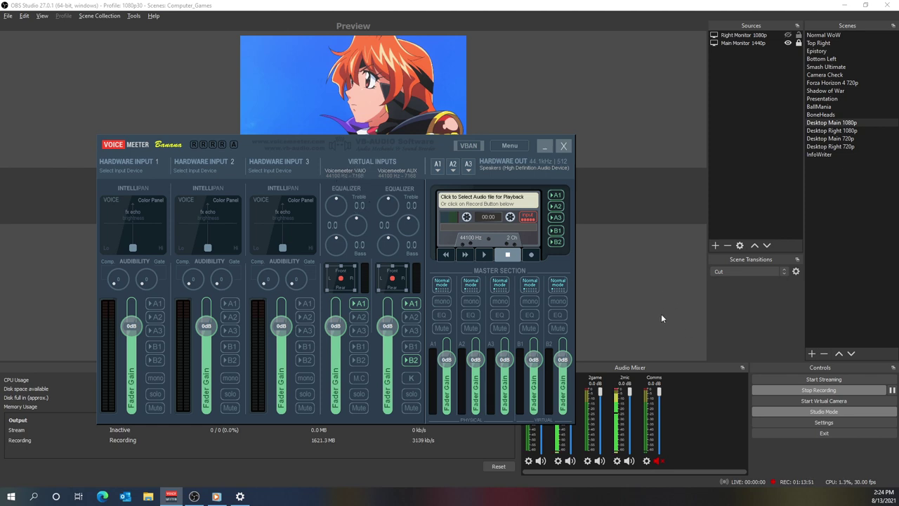
Open the OBS audio settings and bring the Windows Media Player window fully into view beside them.
click(812, 423)
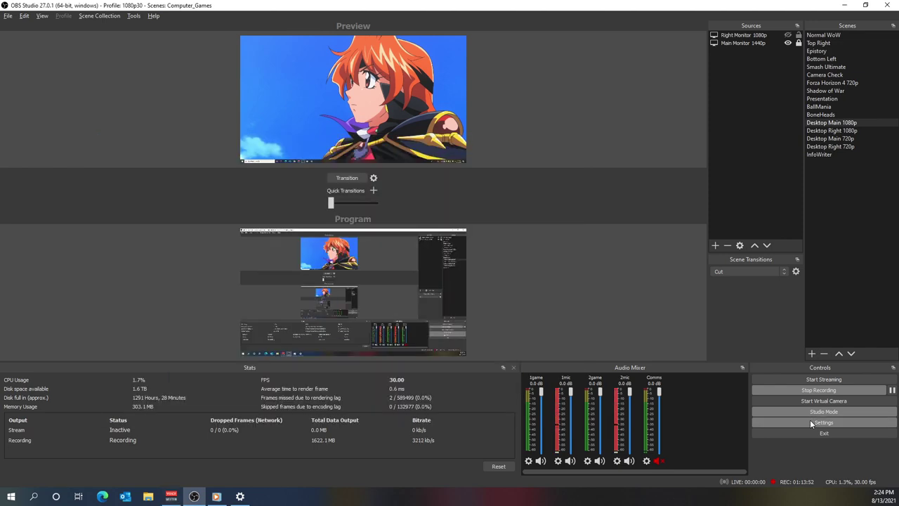
click(238, 159)
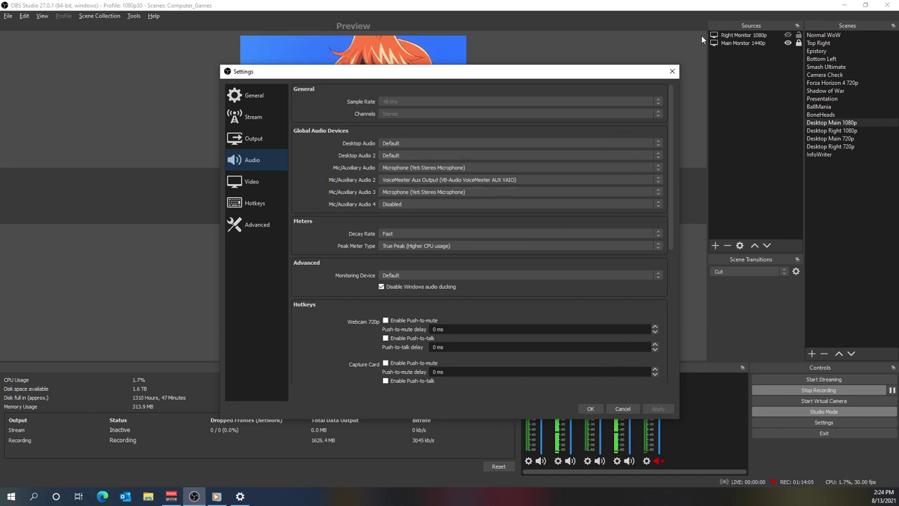
mouse_move(221, 496)
click(219, 497)
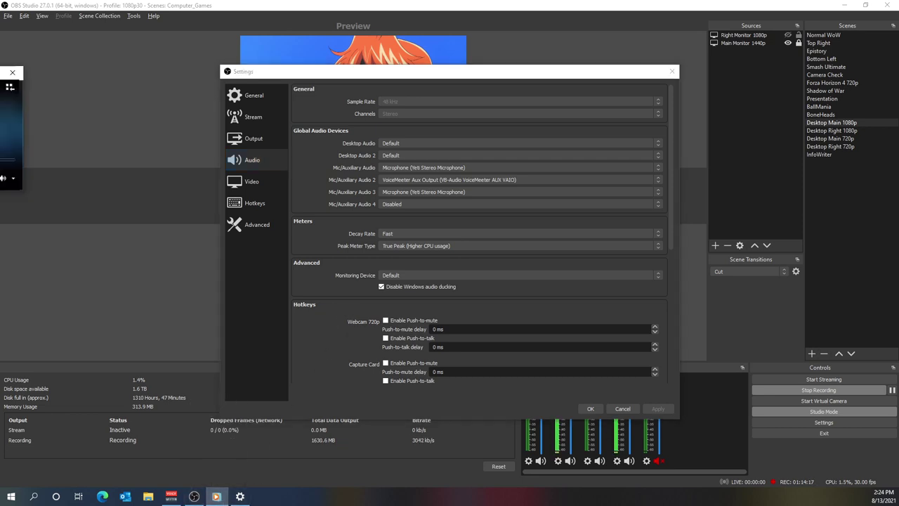
drag(0, 82, 131, 175)
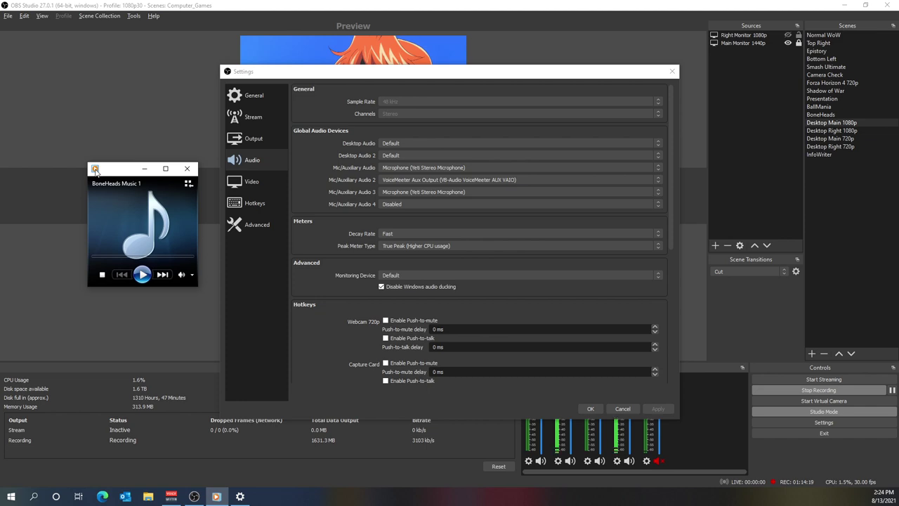
Check the Windows Media Player's window commands, hide the player and close the OBS settings without changes.
click(95, 169)
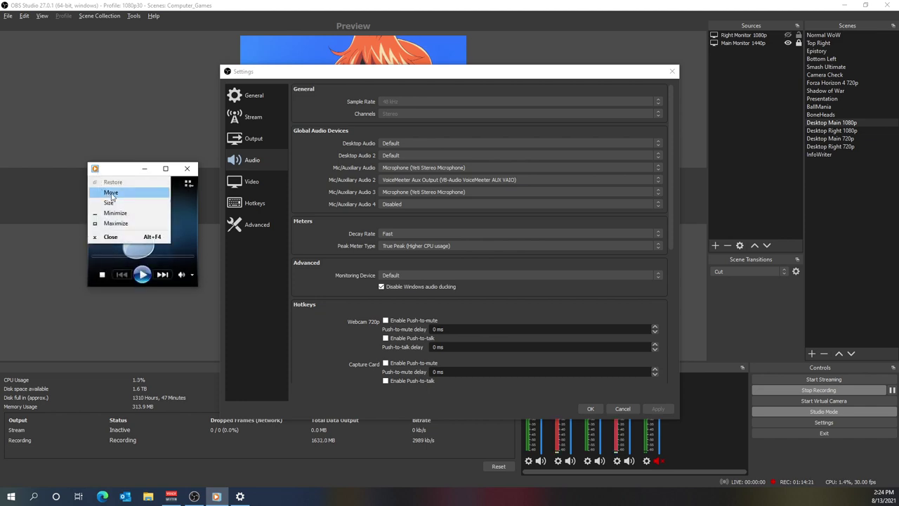
key(Up)
key(Return)
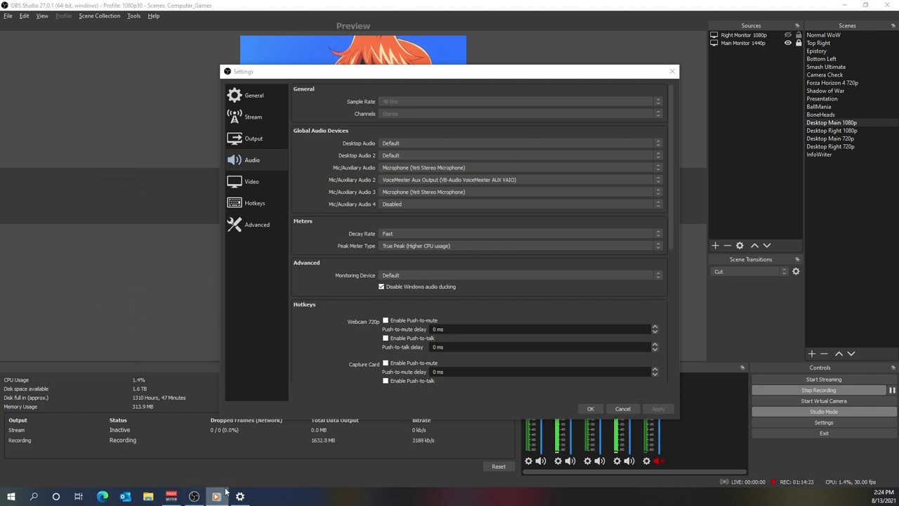
mouse_move(213, 498)
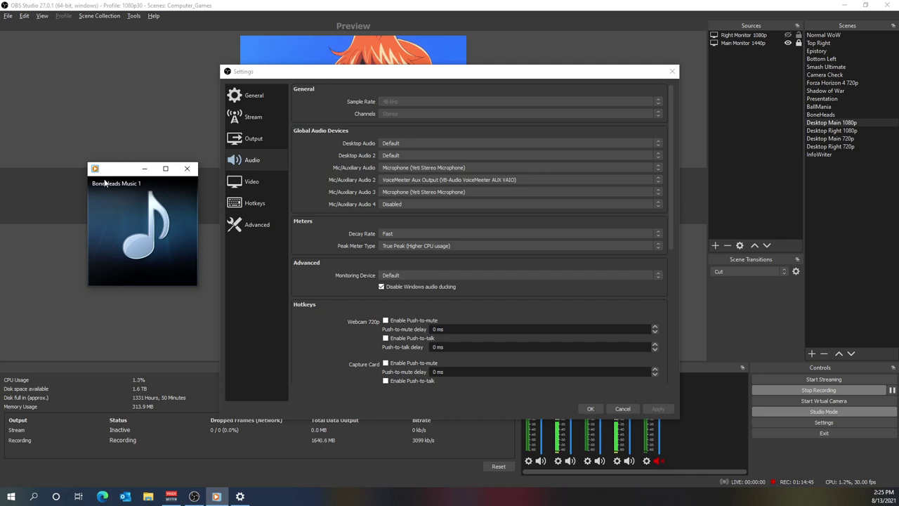
mouse_move(106, 181)
click(672, 72)
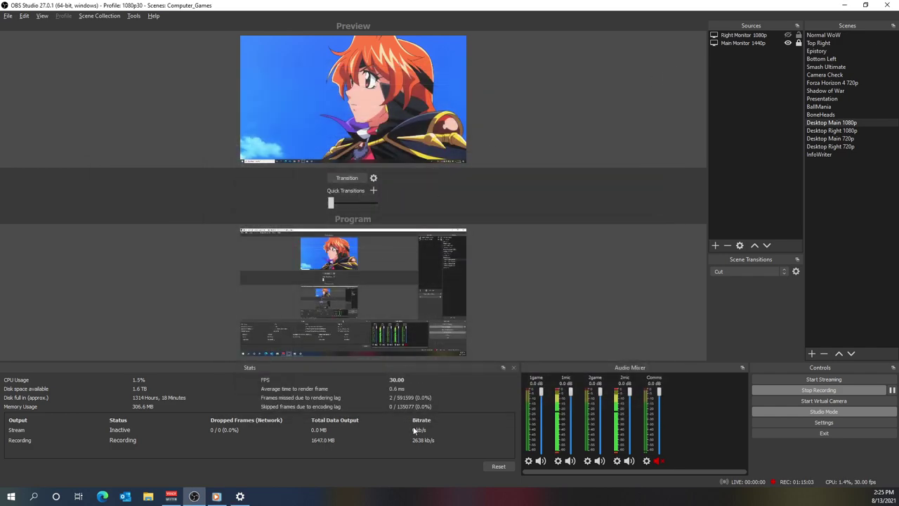
Look through the Windows Media Player options, including Rip Music, Security, Performance and Devices, then cancel them and minimize the player.
click(239, 496)
click(240, 497)
click(217, 497)
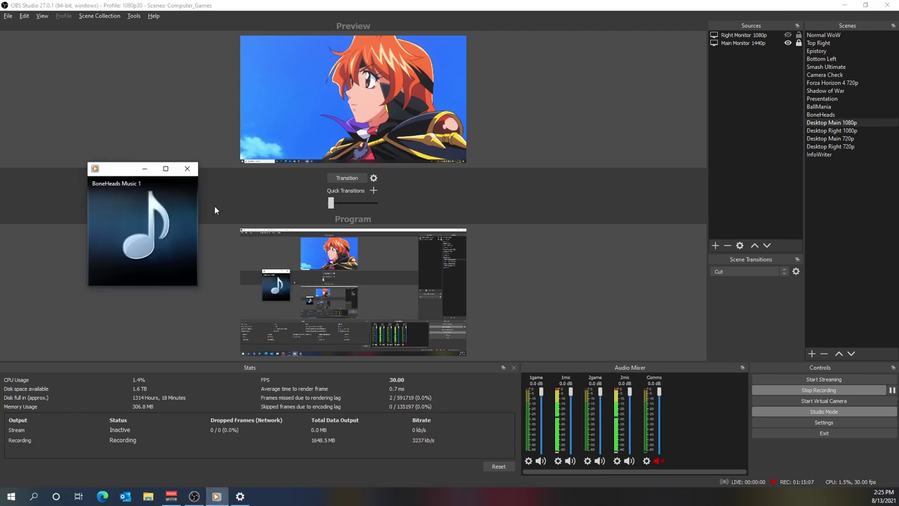
mouse_move(148, 179)
right_click(105, 174)
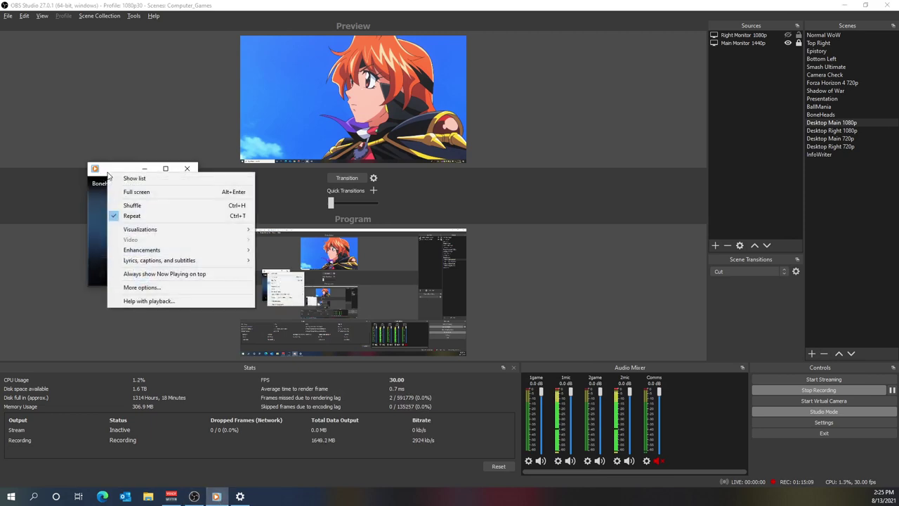
click(208, 287)
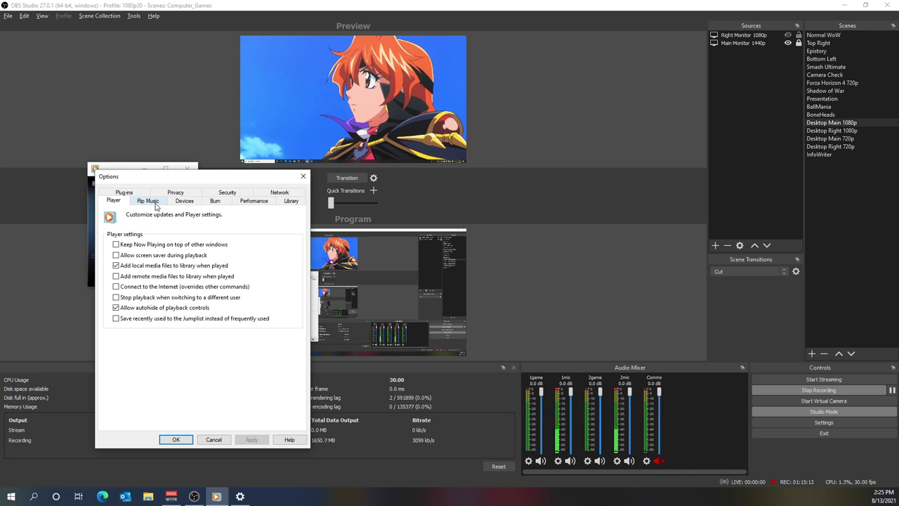
click(156, 203)
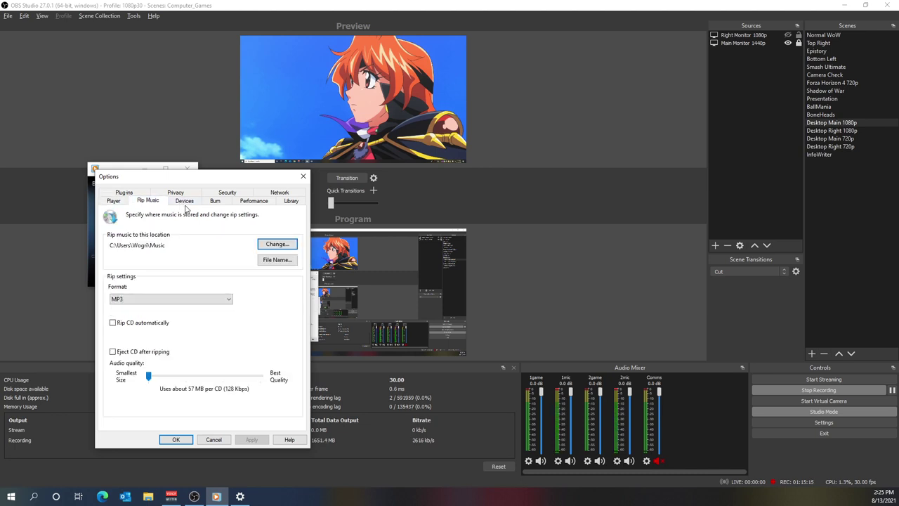
click(137, 193)
click(227, 202)
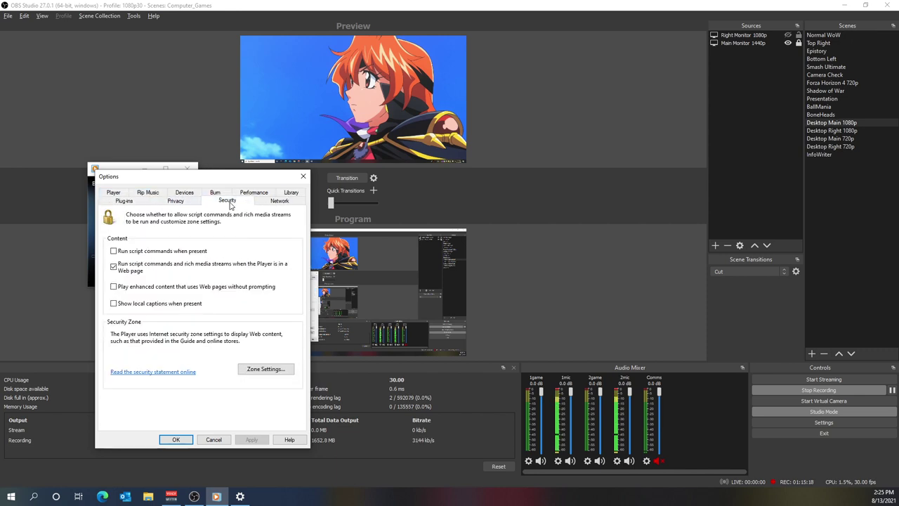
click(264, 194)
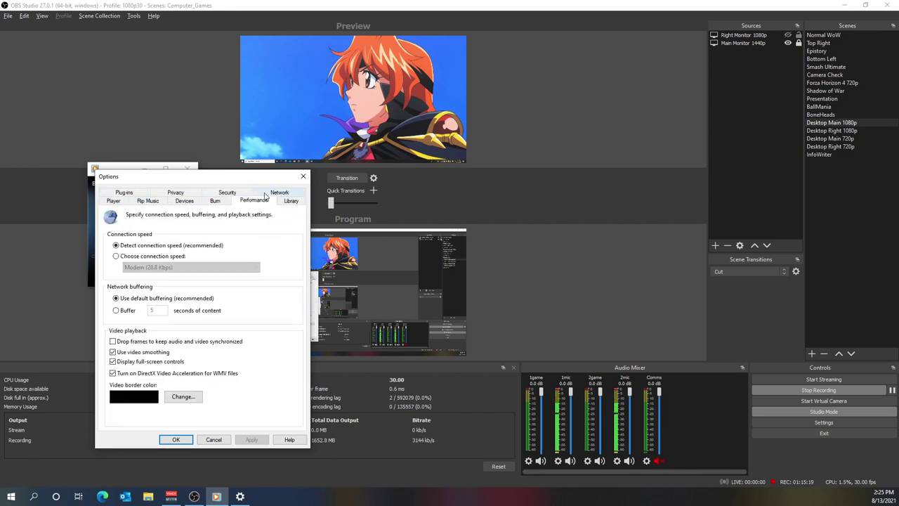
click(176, 202)
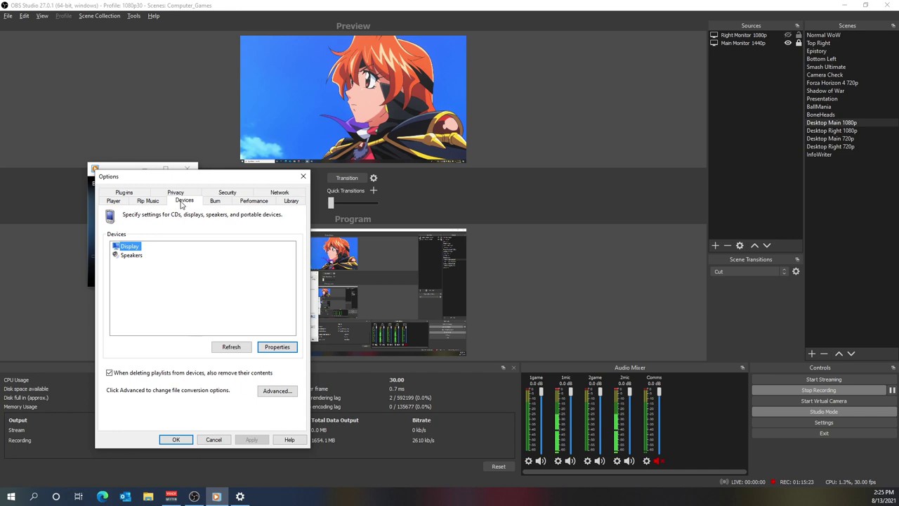
click(113, 201)
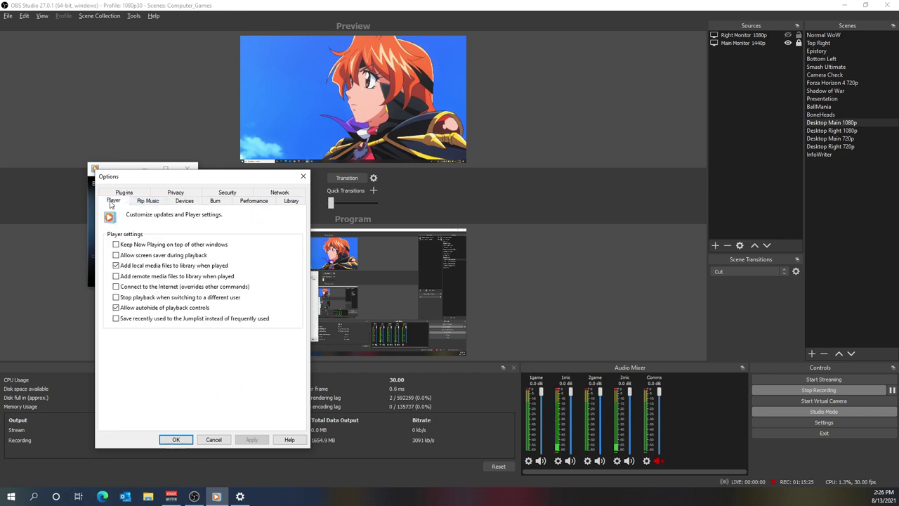
click(209, 439)
mouse_move(131, 203)
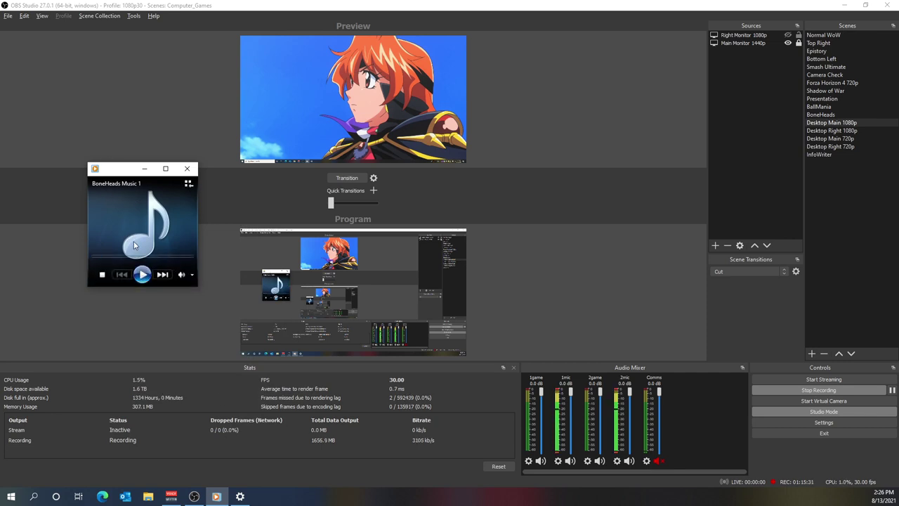
click(222, 497)
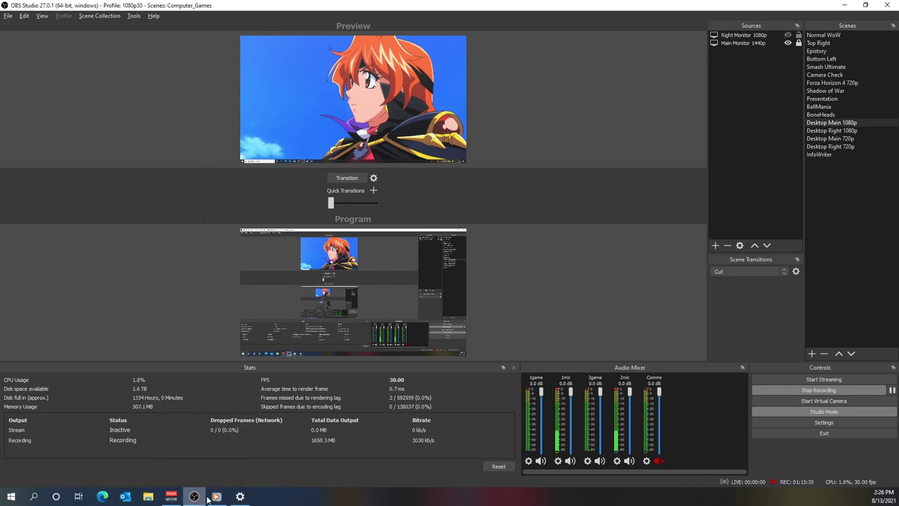
Switch to VoiceMeeter Banana and select WDM: Speakers (High Definition Audio Device) as hardware output A1.
click(172, 496)
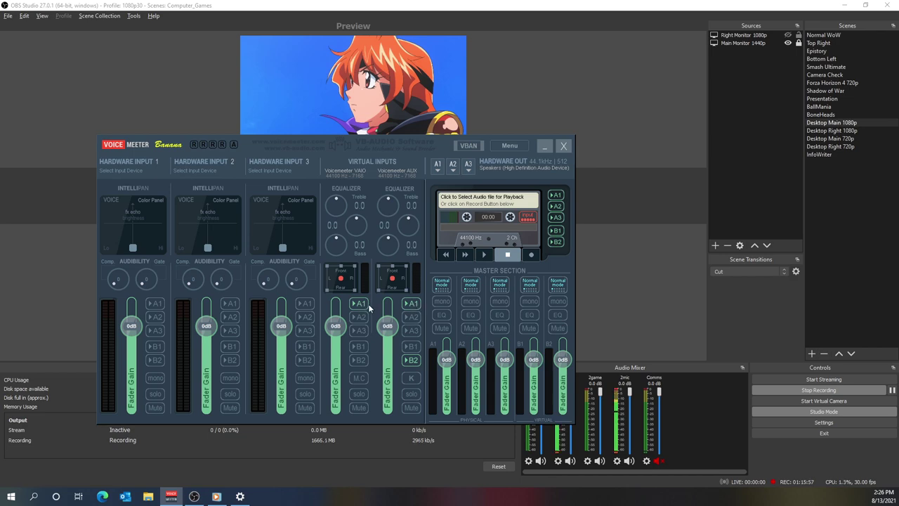
click(438, 167)
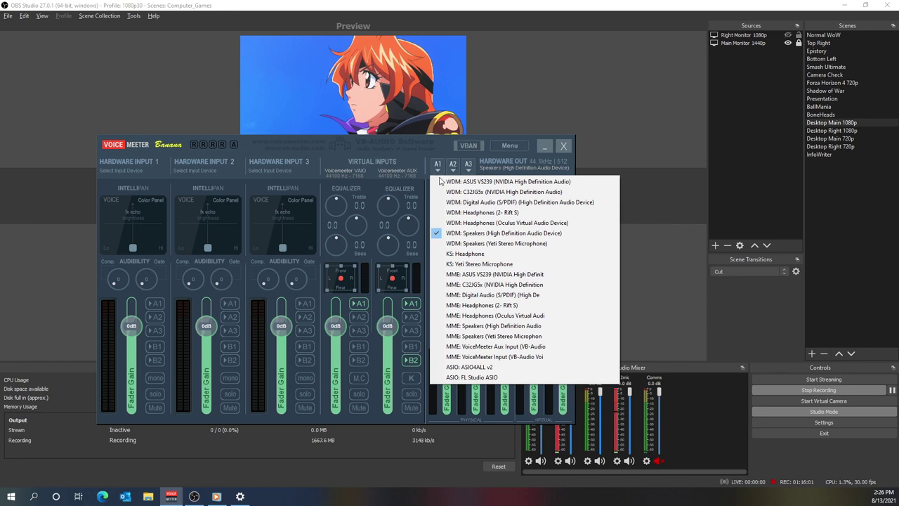
click(464, 237)
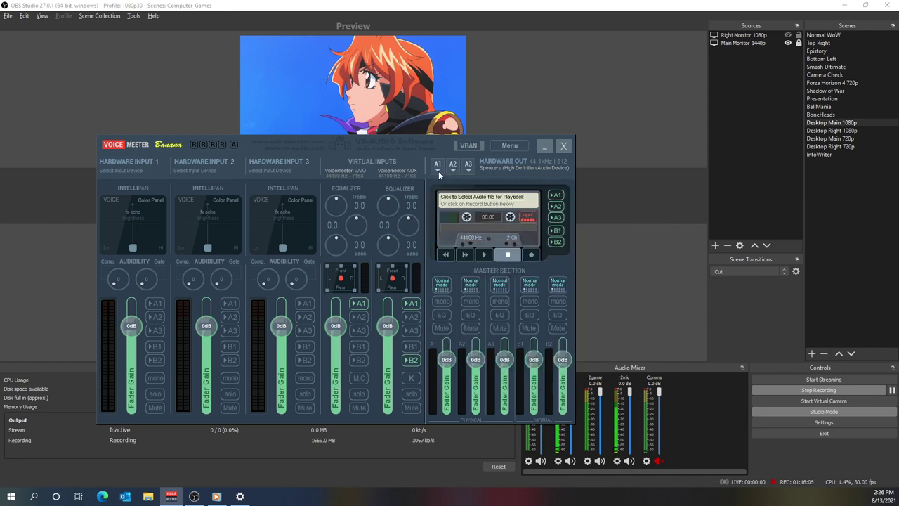
click(411, 304)
Play BoneHeads Music 1 in Windows Media Player, check the VoiceMeeter Banana meters, and minimize the mixer to uncover OBS.
click(216, 496)
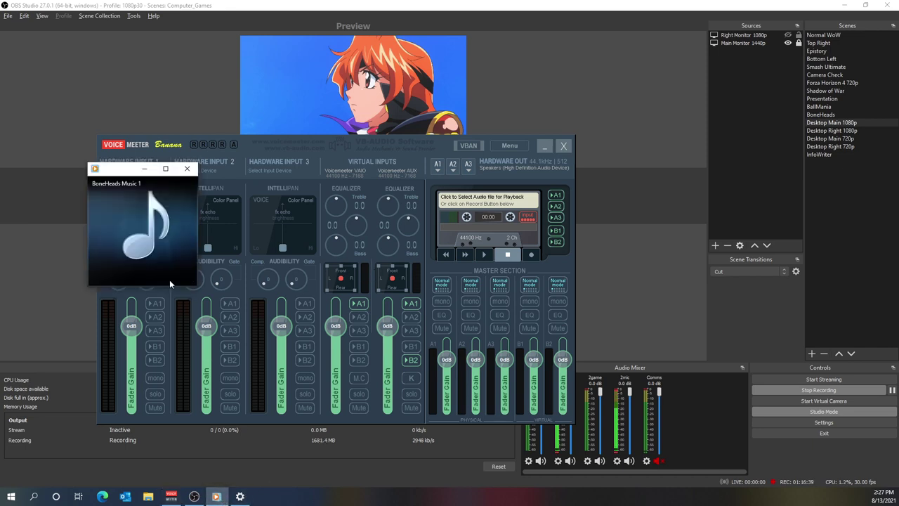
click(141, 275)
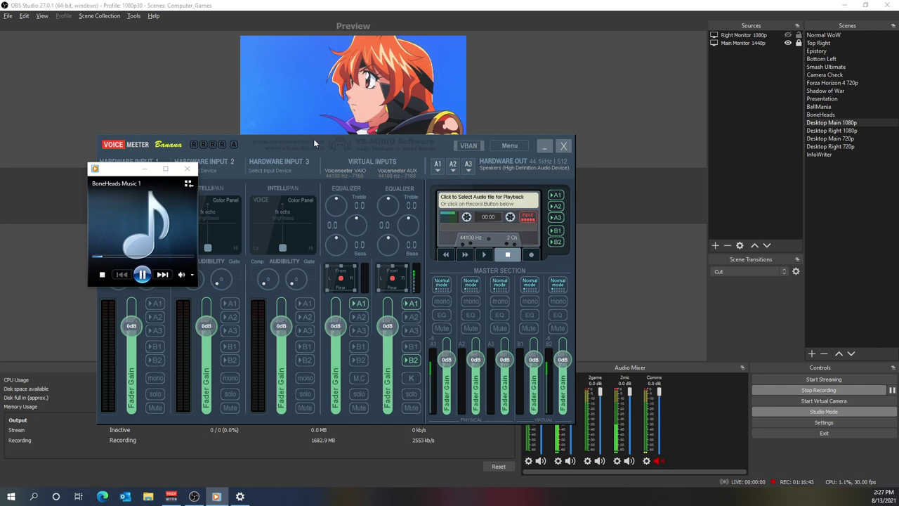
drag(314, 143, 278, 49)
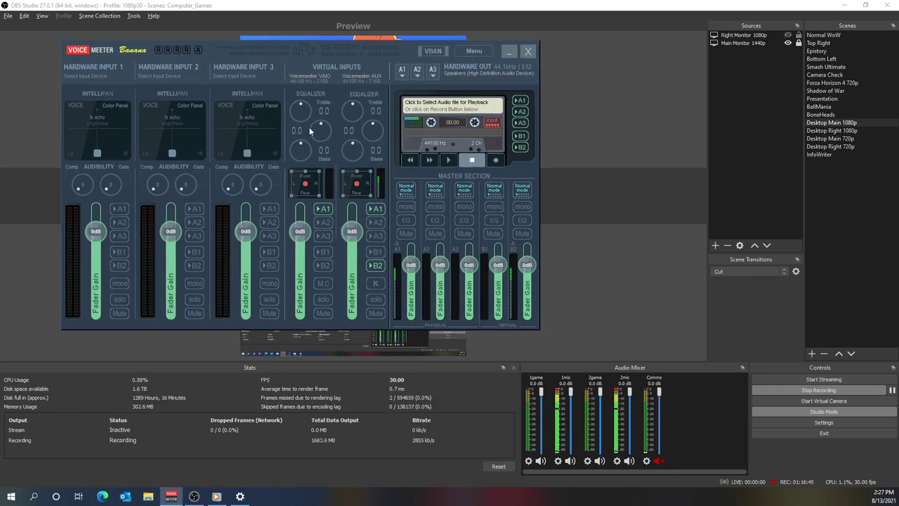
click(508, 51)
click(579, 263)
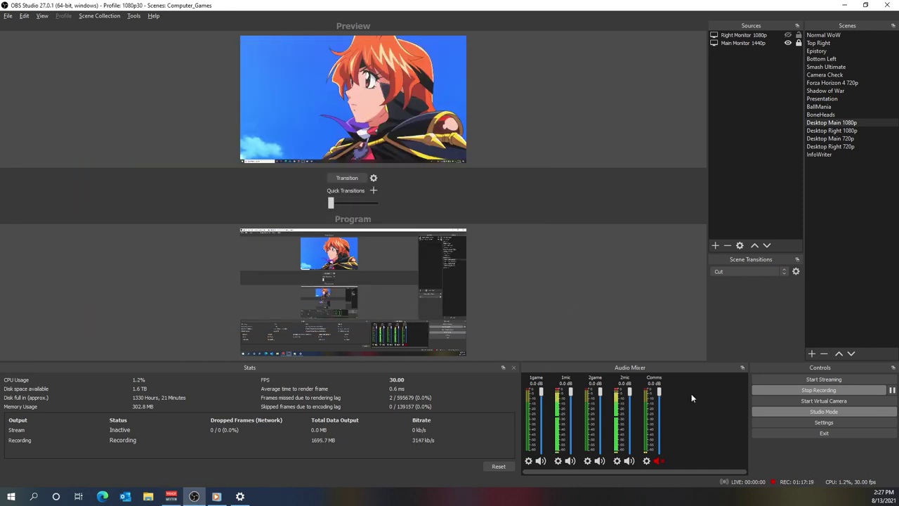
Reopen the OBS audio settings and pause and resume the music in Windows Media Player.
click(802, 422)
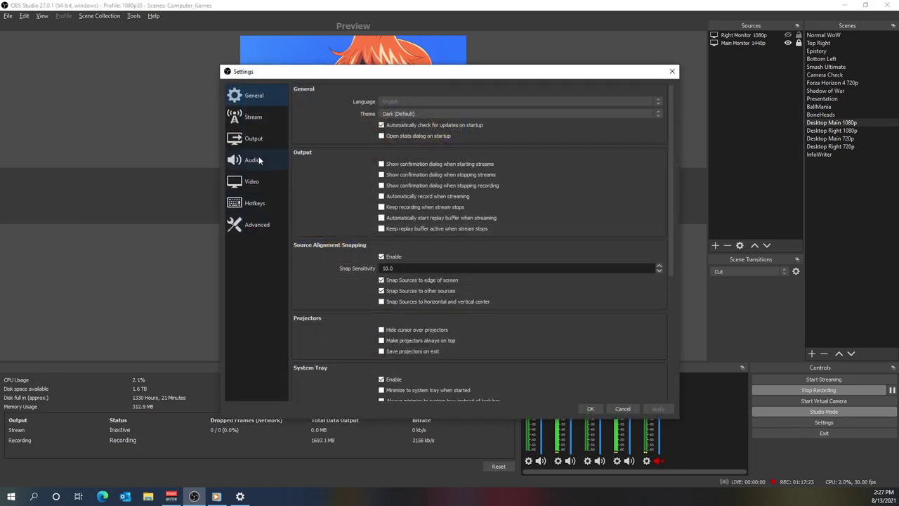
click(253, 160)
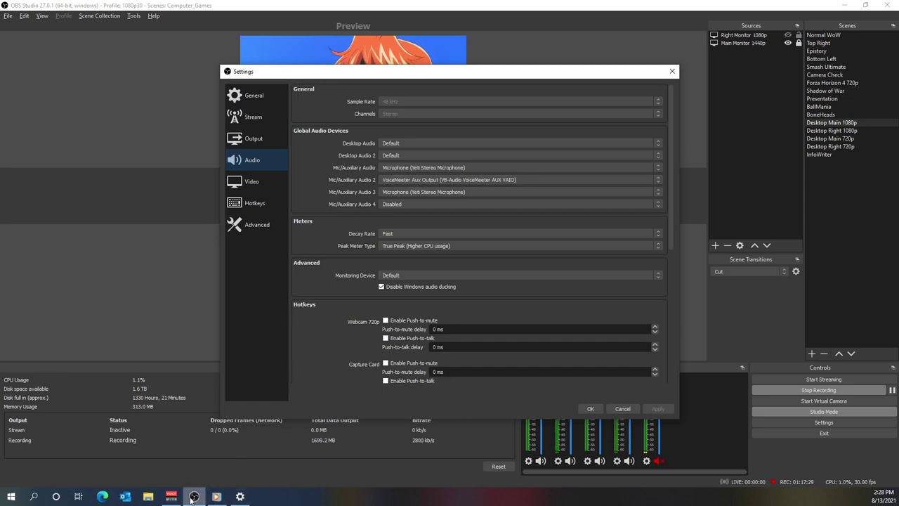
click(216, 496)
click(142, 275)
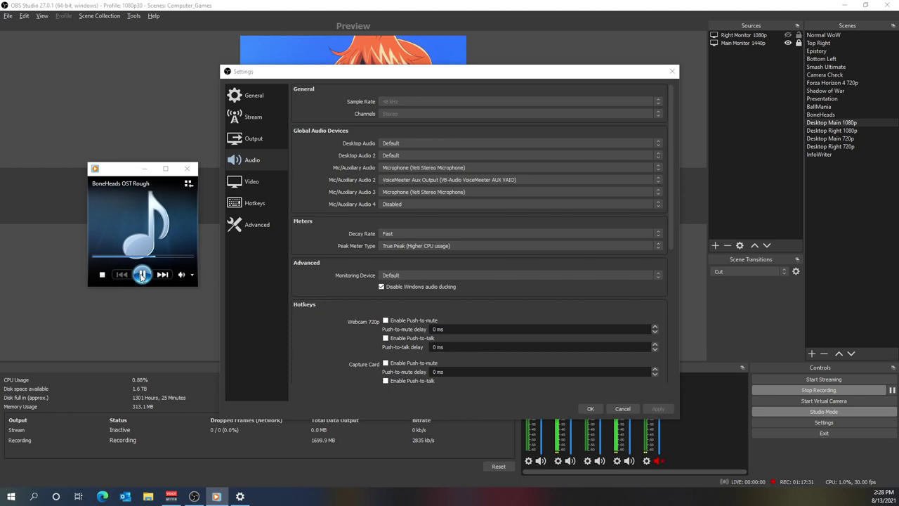
click(142, 275)
click(143, 274)
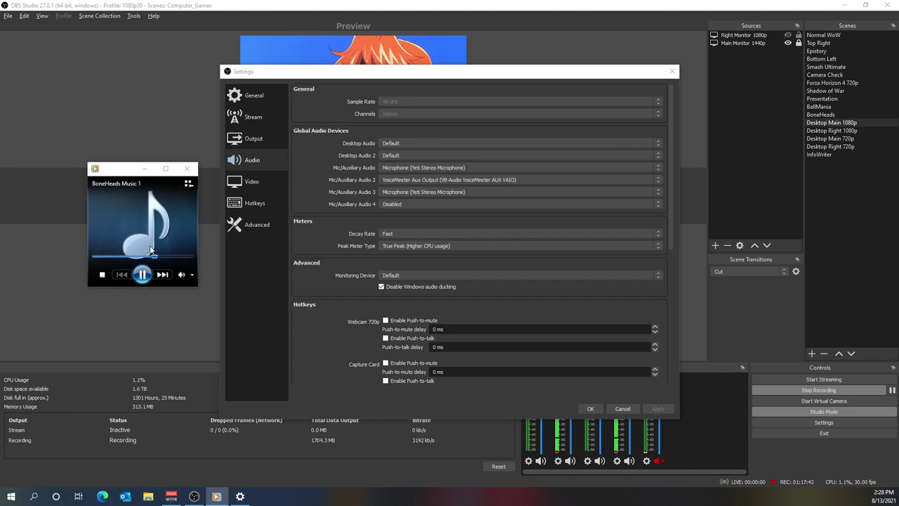
Toggle the B2 output routing of the Voicemeeter AUX virtual input in VoiceMeeter Banana.
click(172, 496)
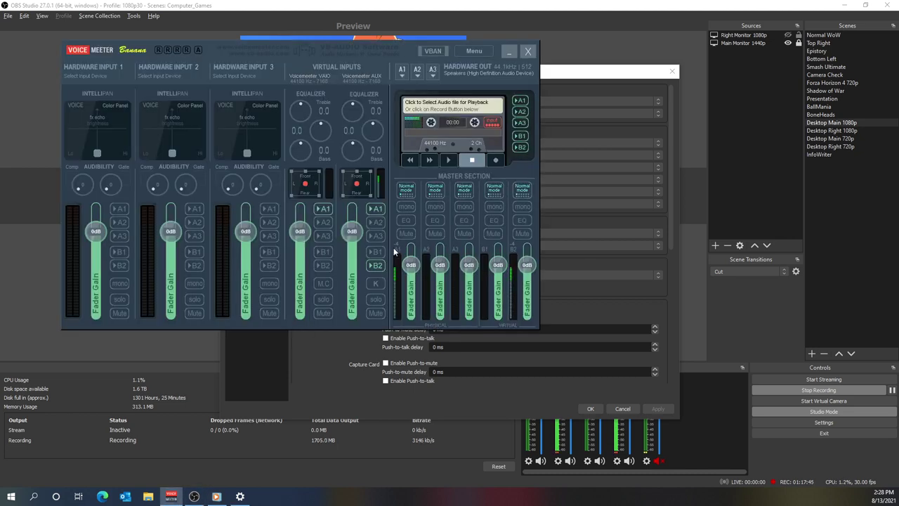
click(375, 264)
click(377, 267)
click(378, 267)
Check the available devices for Mic/Auxiliary 2 in the OBS audio settings, keeping VoiceMeeter Aux Output (VB-Audio VoiceMeeter AUX VAIO).
click(583, 76)
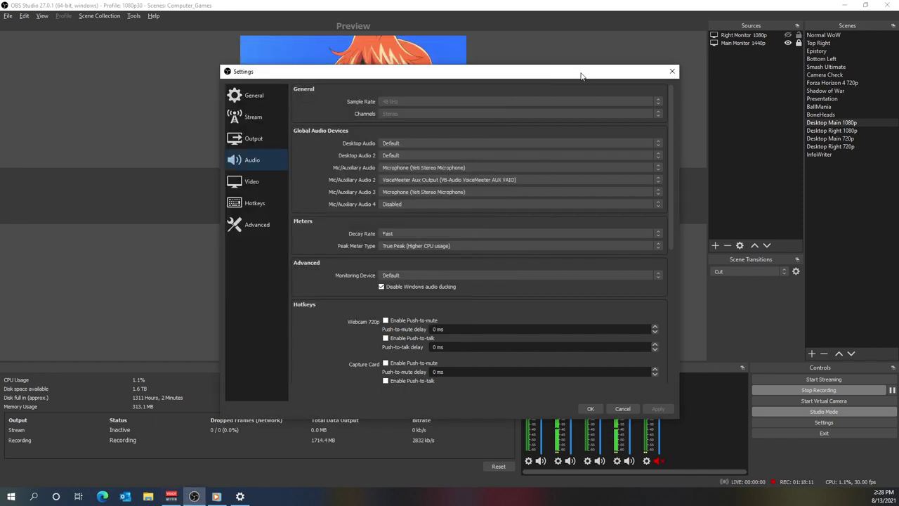
click(402, 182)
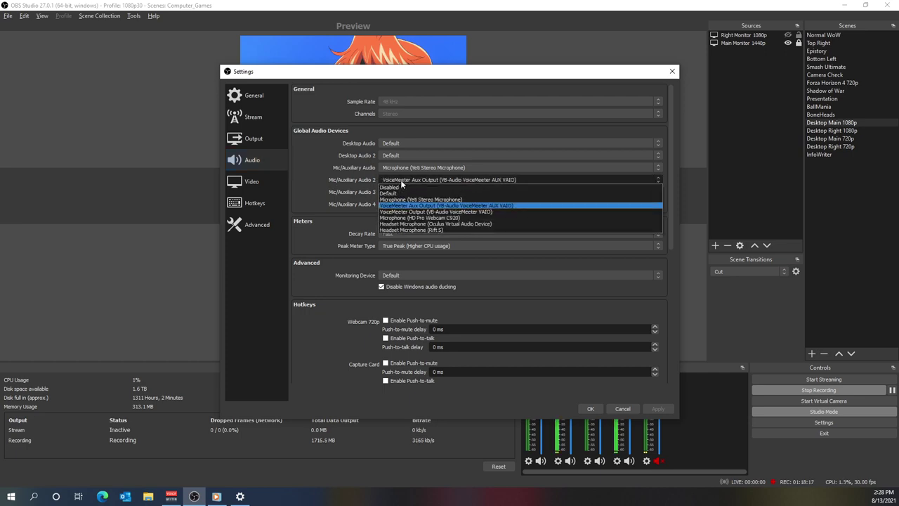
click(402, 182)
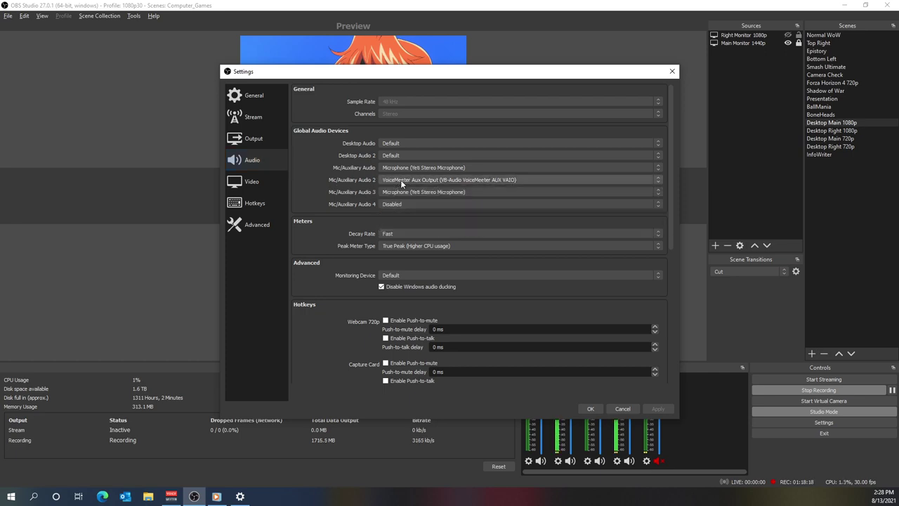
click(591, 408)
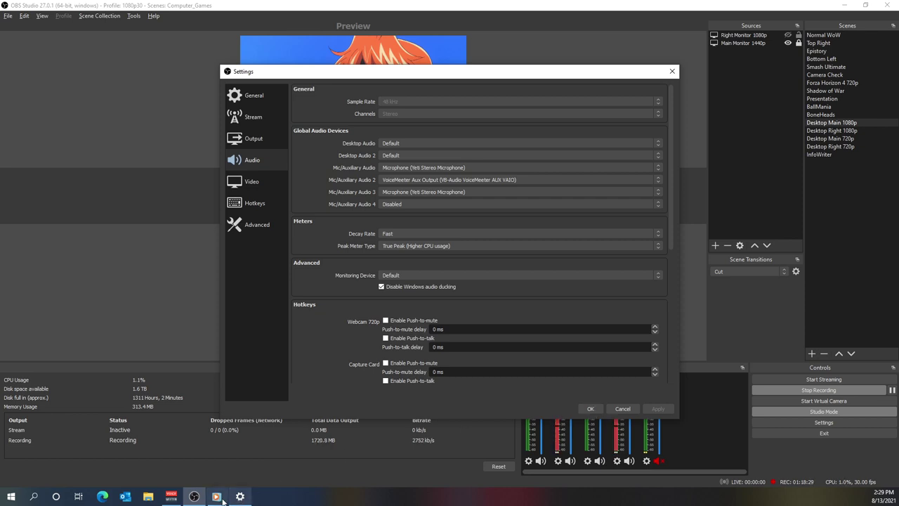
mouse_move(217, 497)
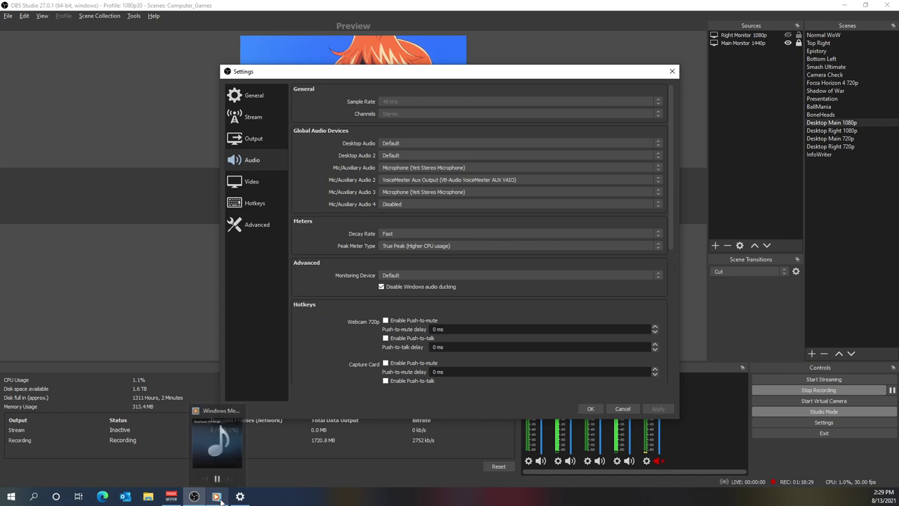
Accept the OBS audio settings, then unmute the Comms source in the audio mixer and mute it again.
click(593, 409)
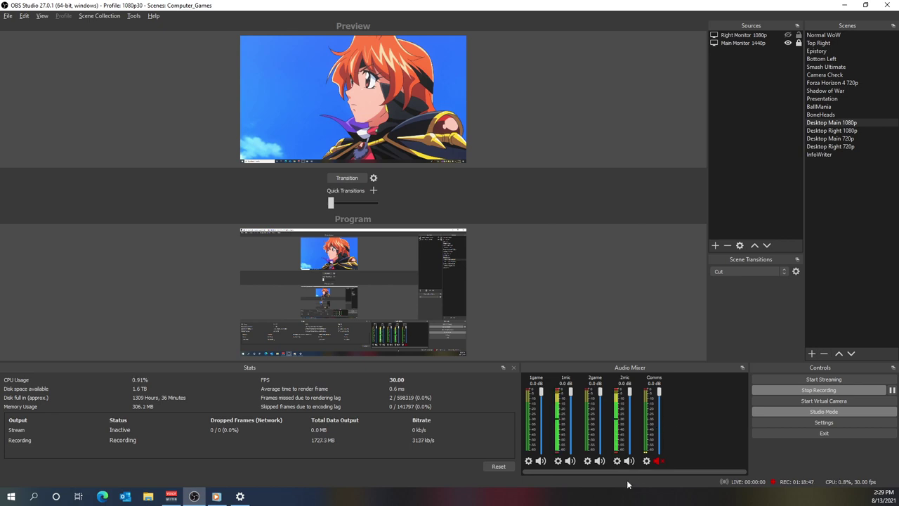
click(659, 461)
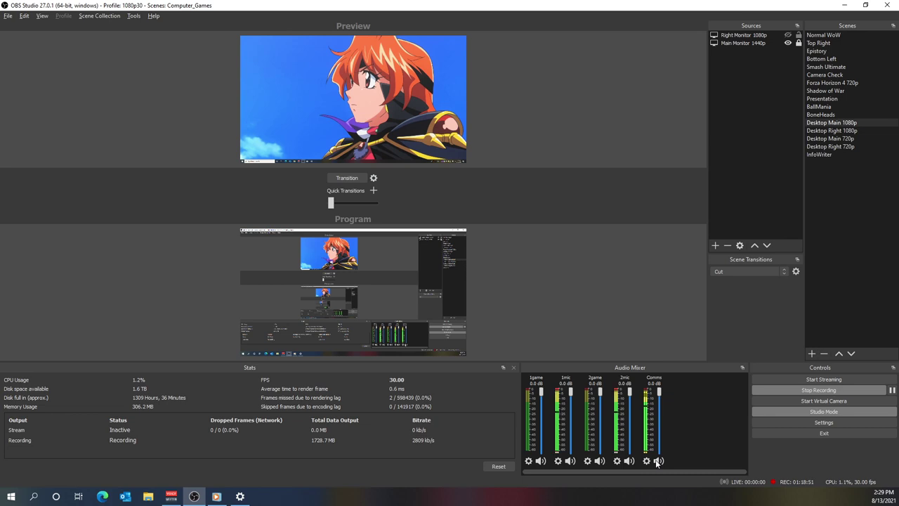
click(659, 462)
Switch to Windows Media Player, pause the music, and minimize the player to uncover OBS.
click(219, 421)
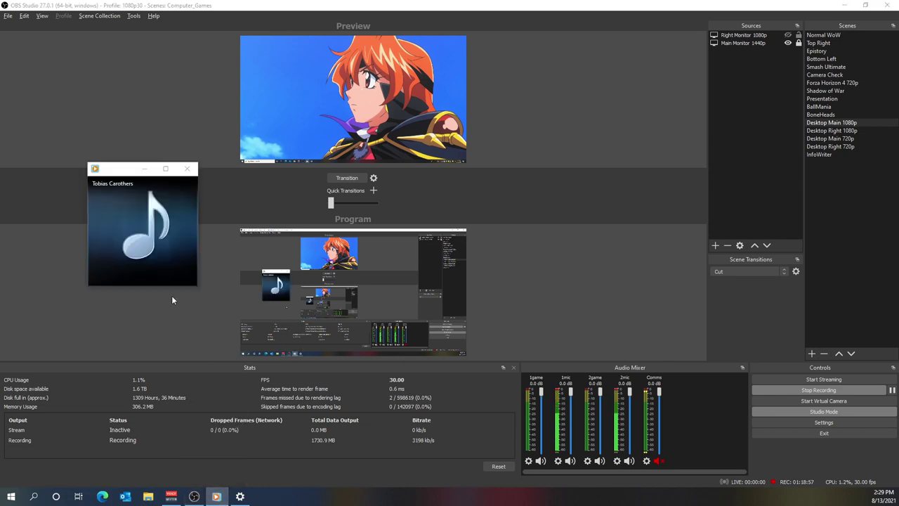
click(143, 275)
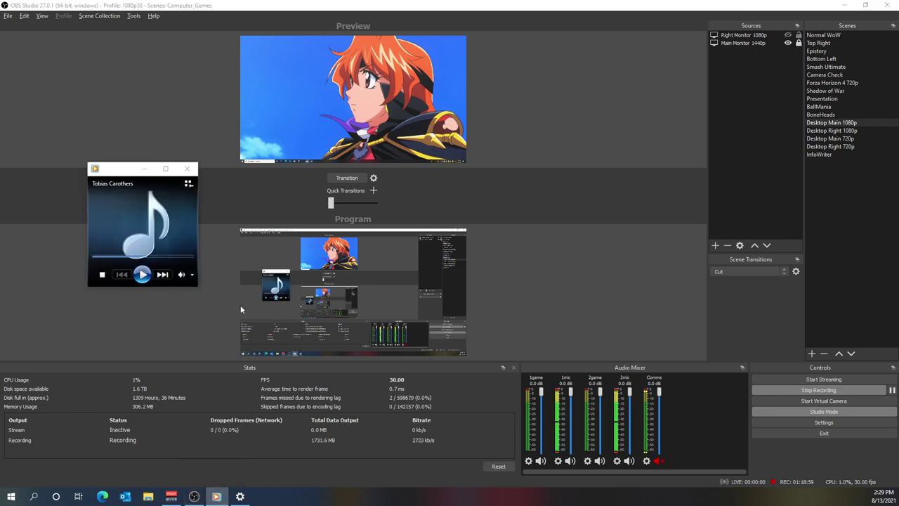
click(145, 168)
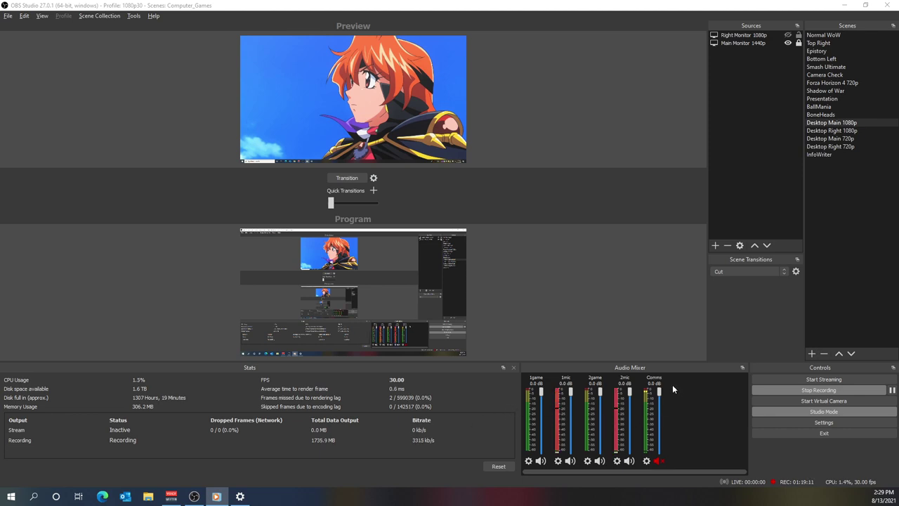
Restore the Windows Media Player window and move it up beside the OBS preview.
click(219, 497)
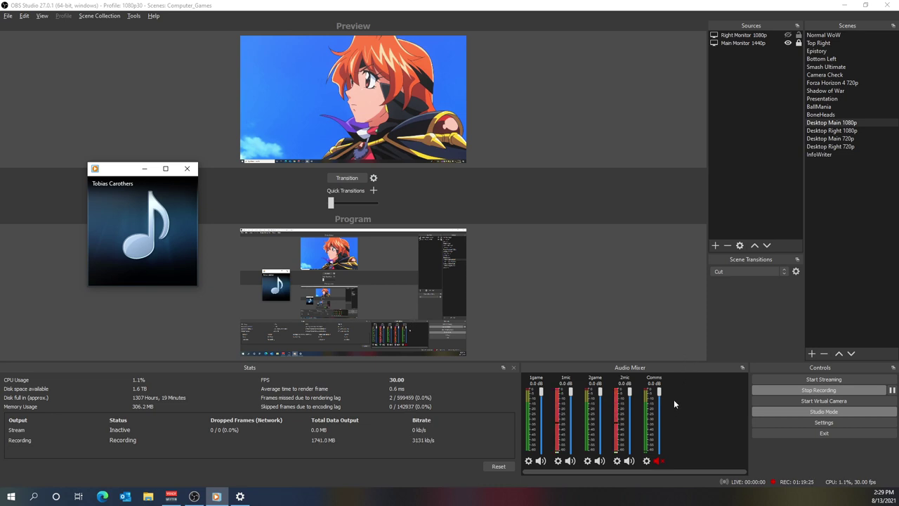
mouse_move(148, 239)
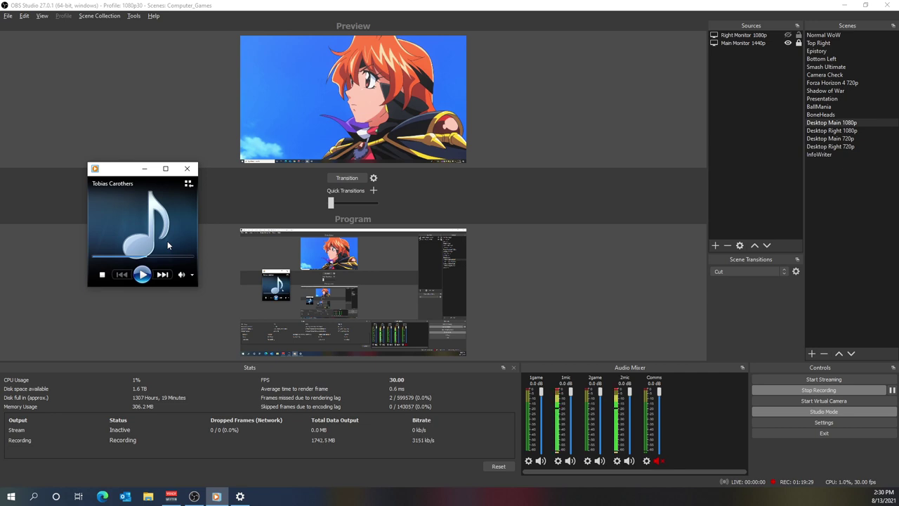
drag(123, 171, 99, 106)
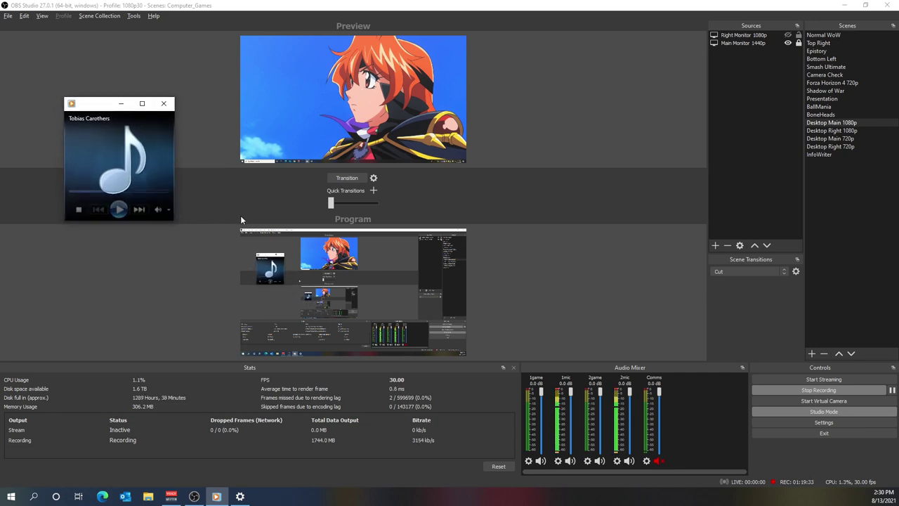